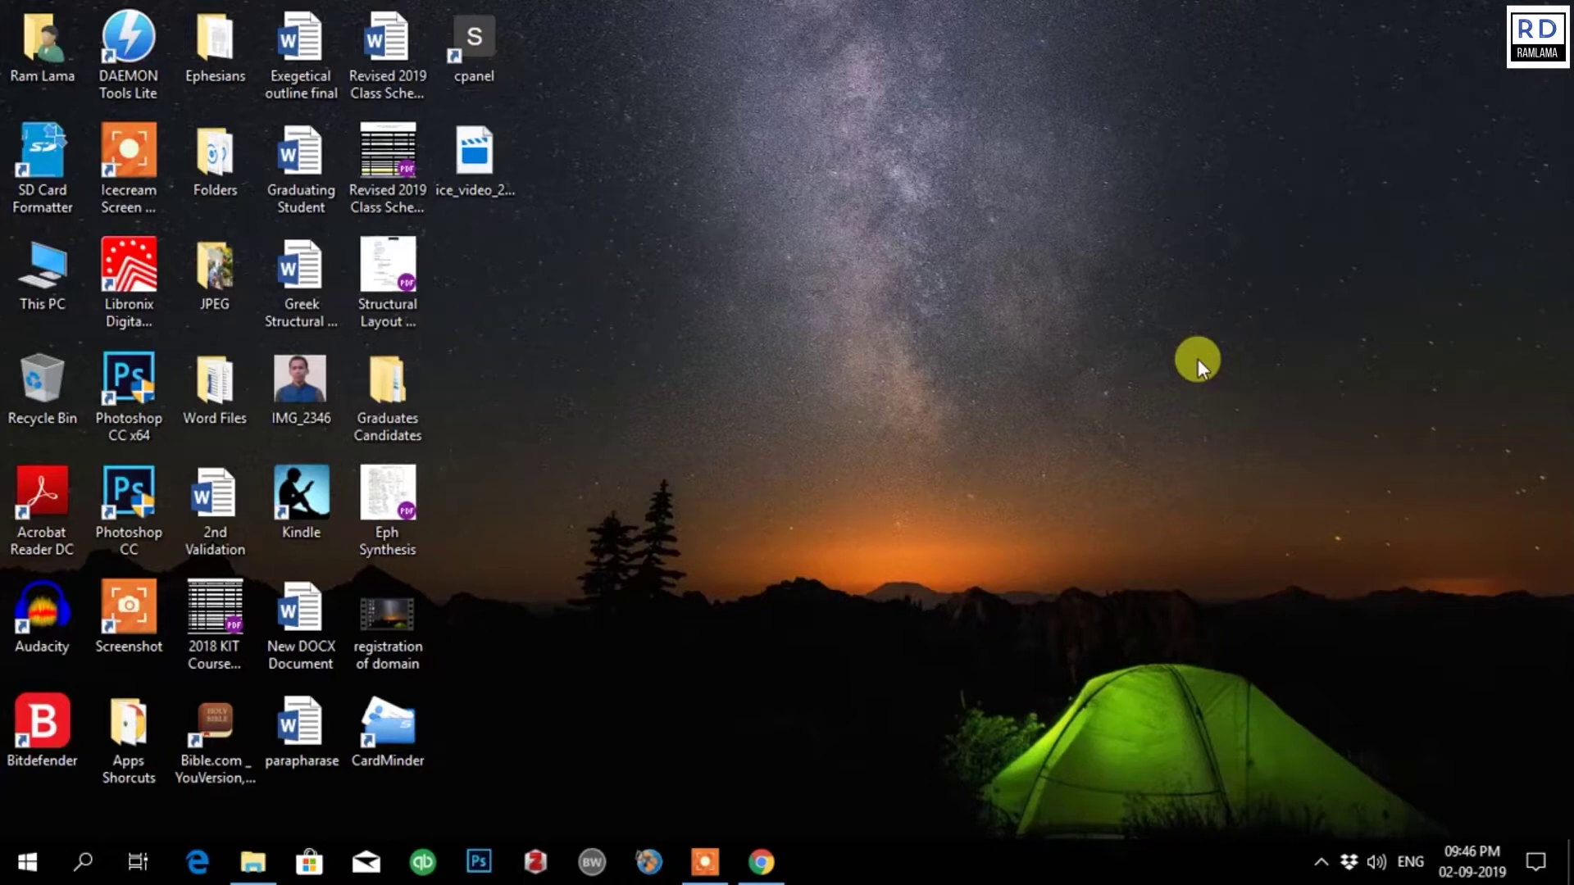
- Bring the Chrome window forward to show the My Grammarly documents dashboard on app.grammarly.com
left_click(762, 867)
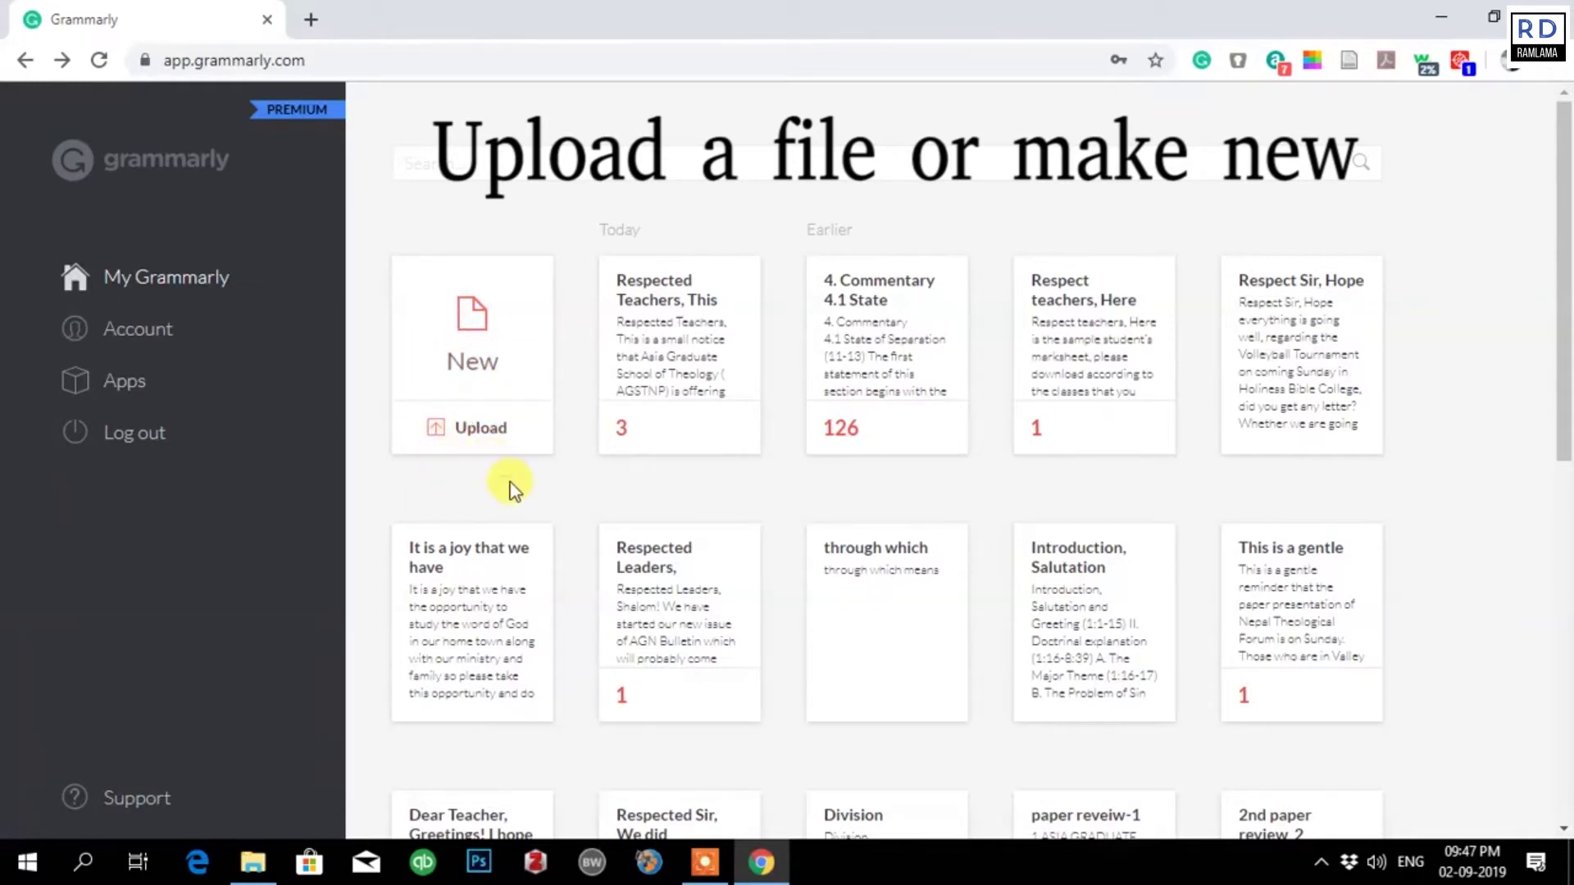
left_click(469, 433)
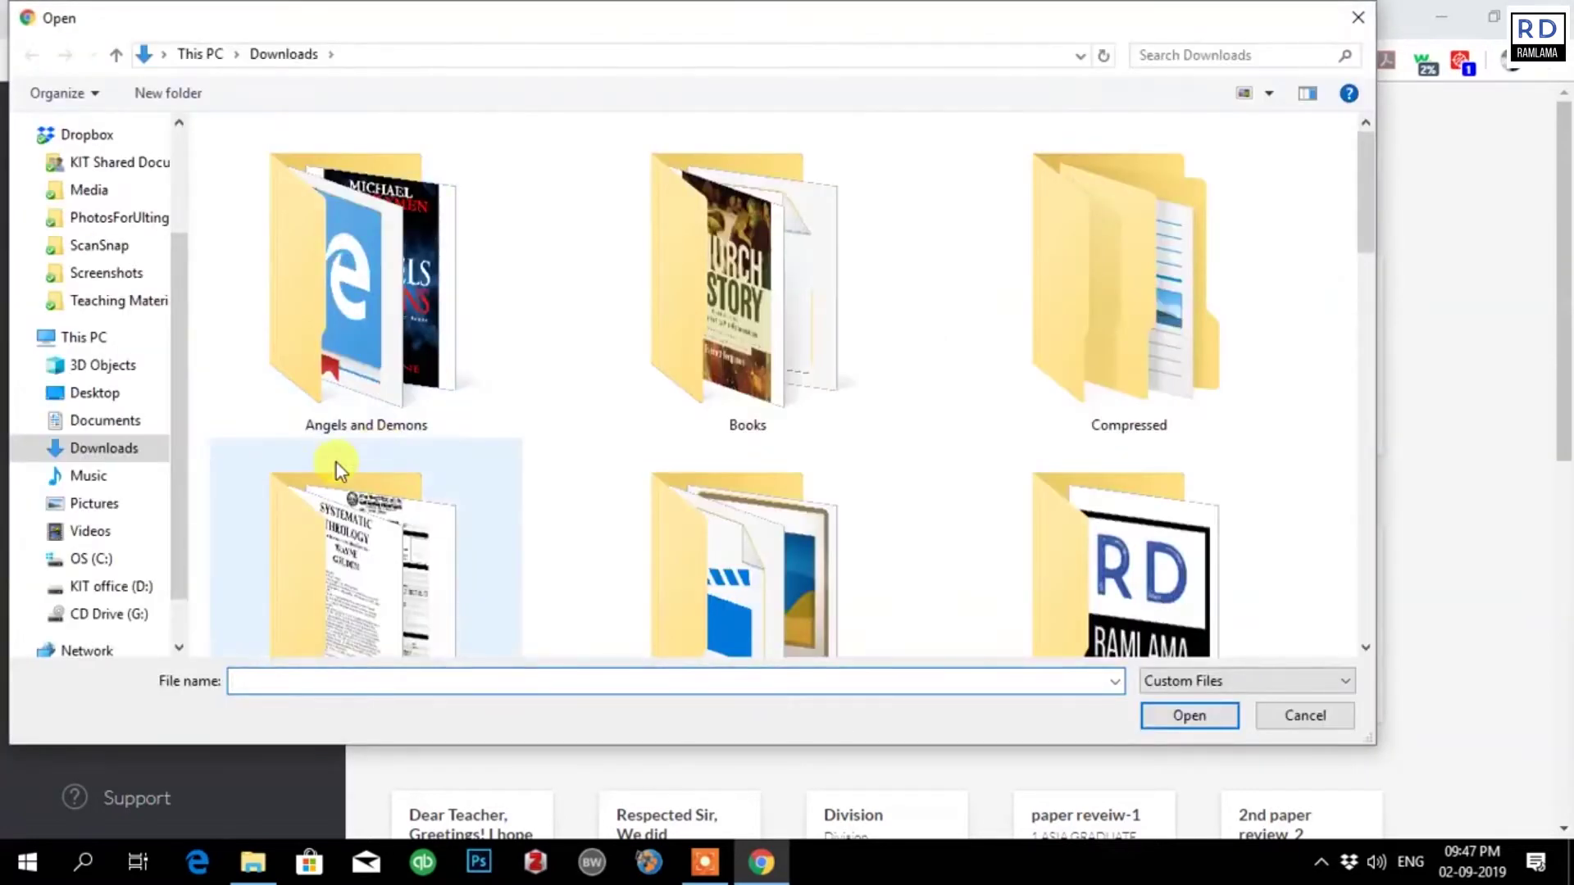
- Upload 'First exegetical Paper final' from D: > KIT Pre M.Th > first Exegetical paper
scroll(174, 434, "down", 1)
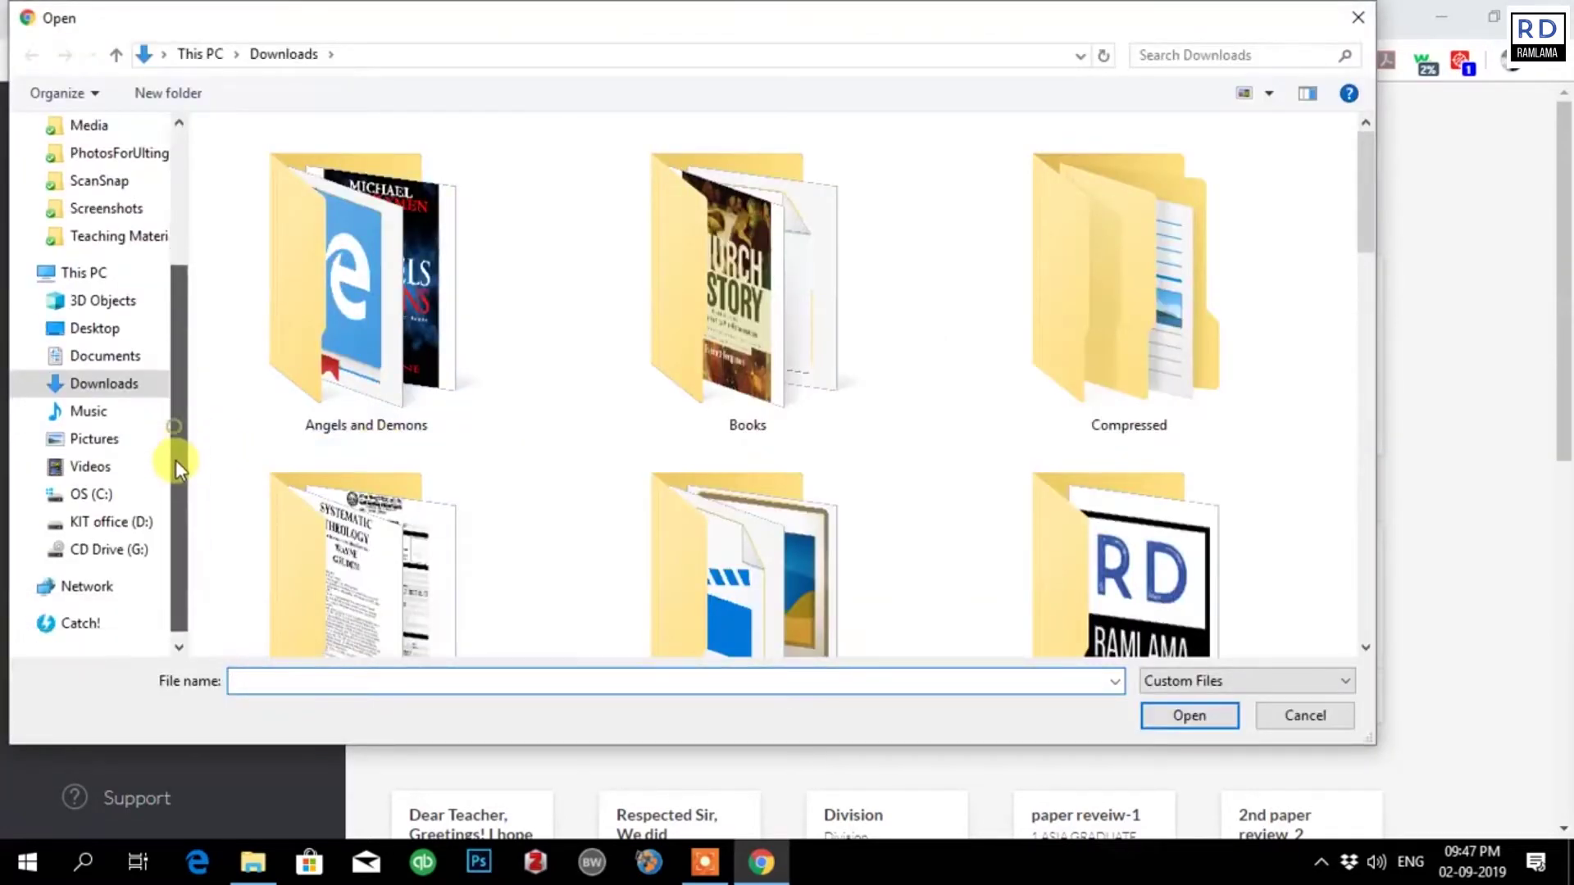
left_click(100, 525)
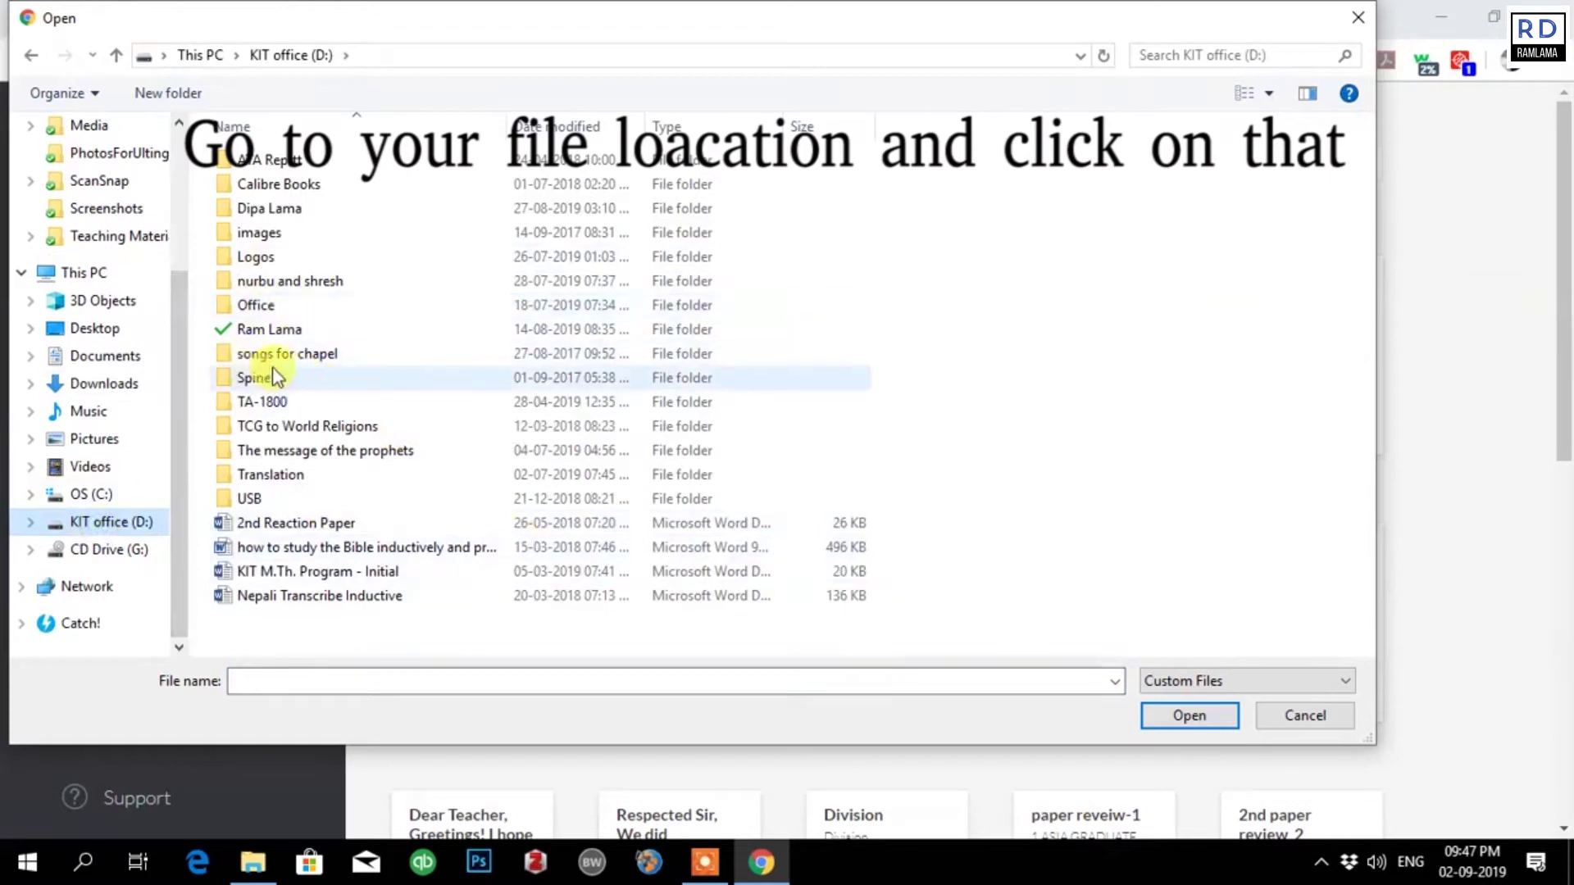
left_click(262, 332)
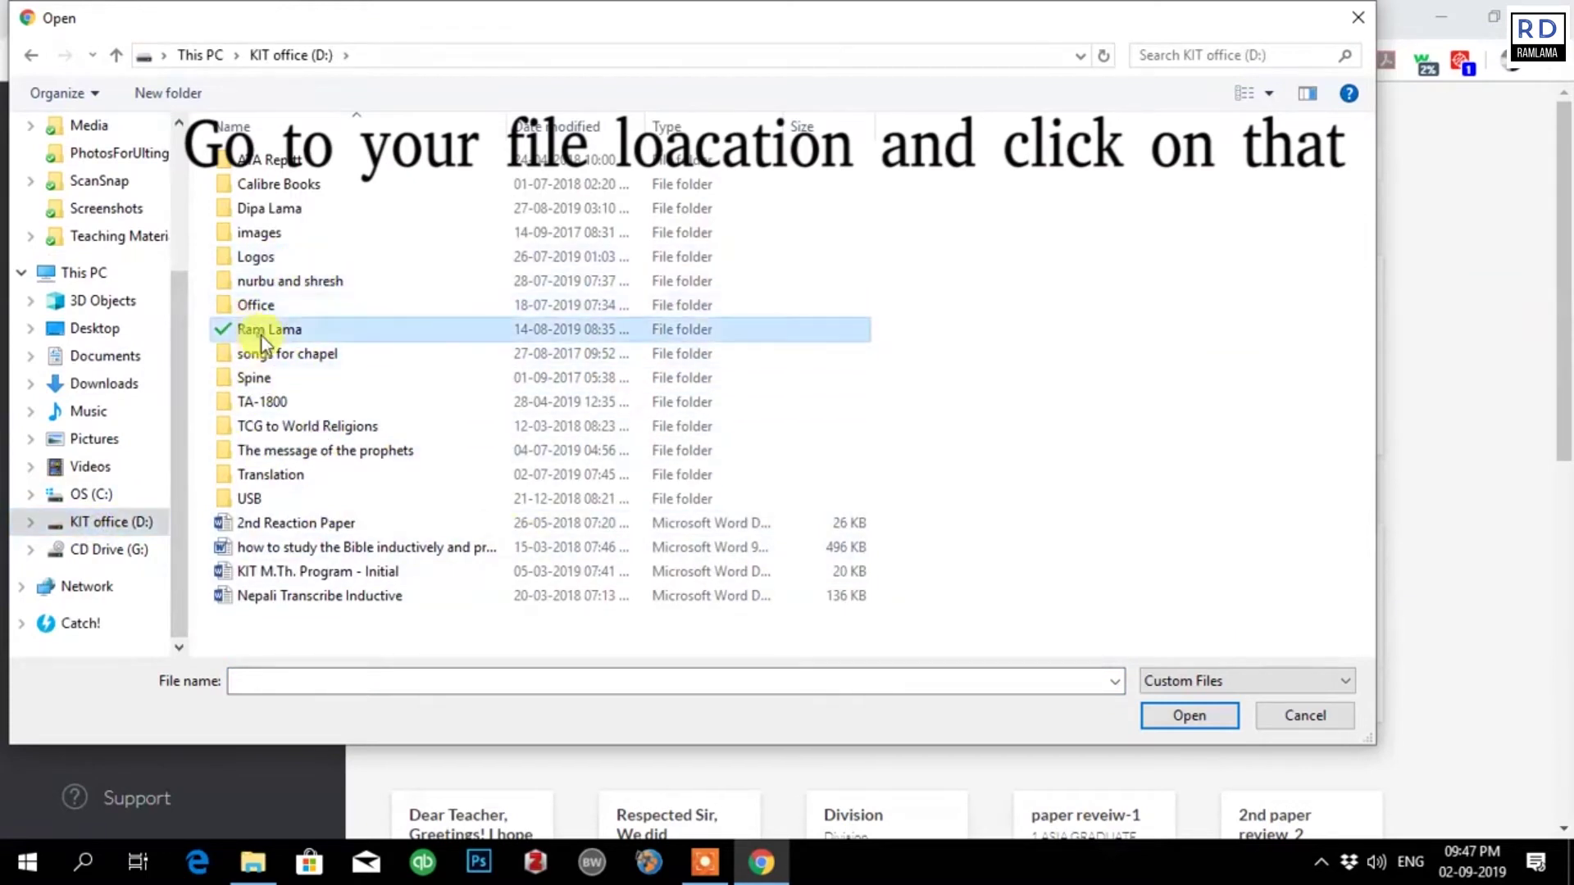
double_click(260, 334)
double_click(282, 302)
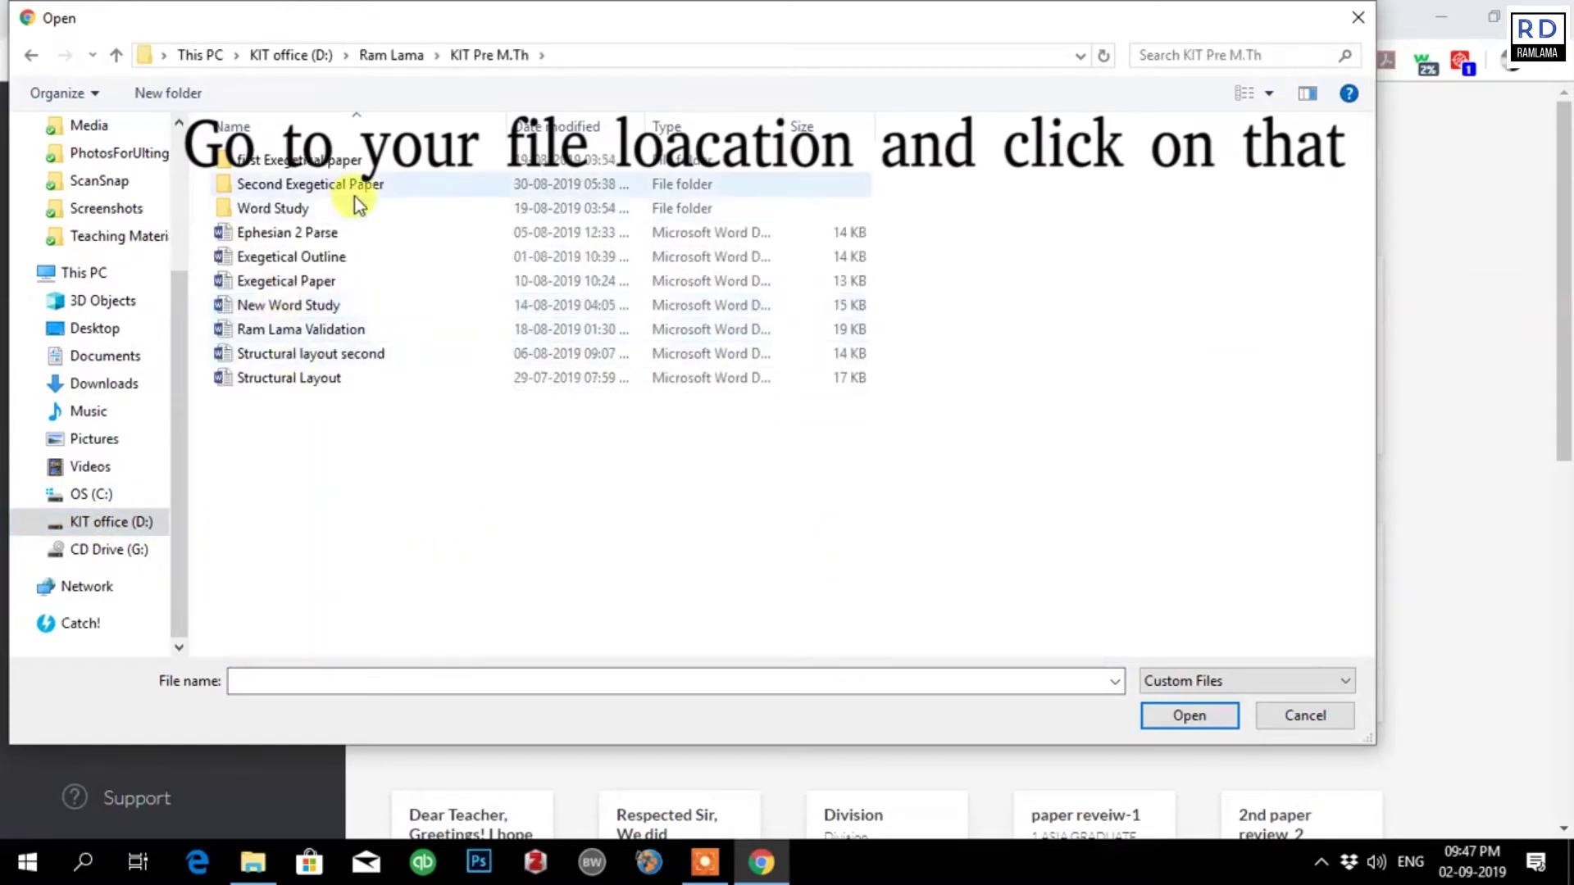
double_click(279, 160)
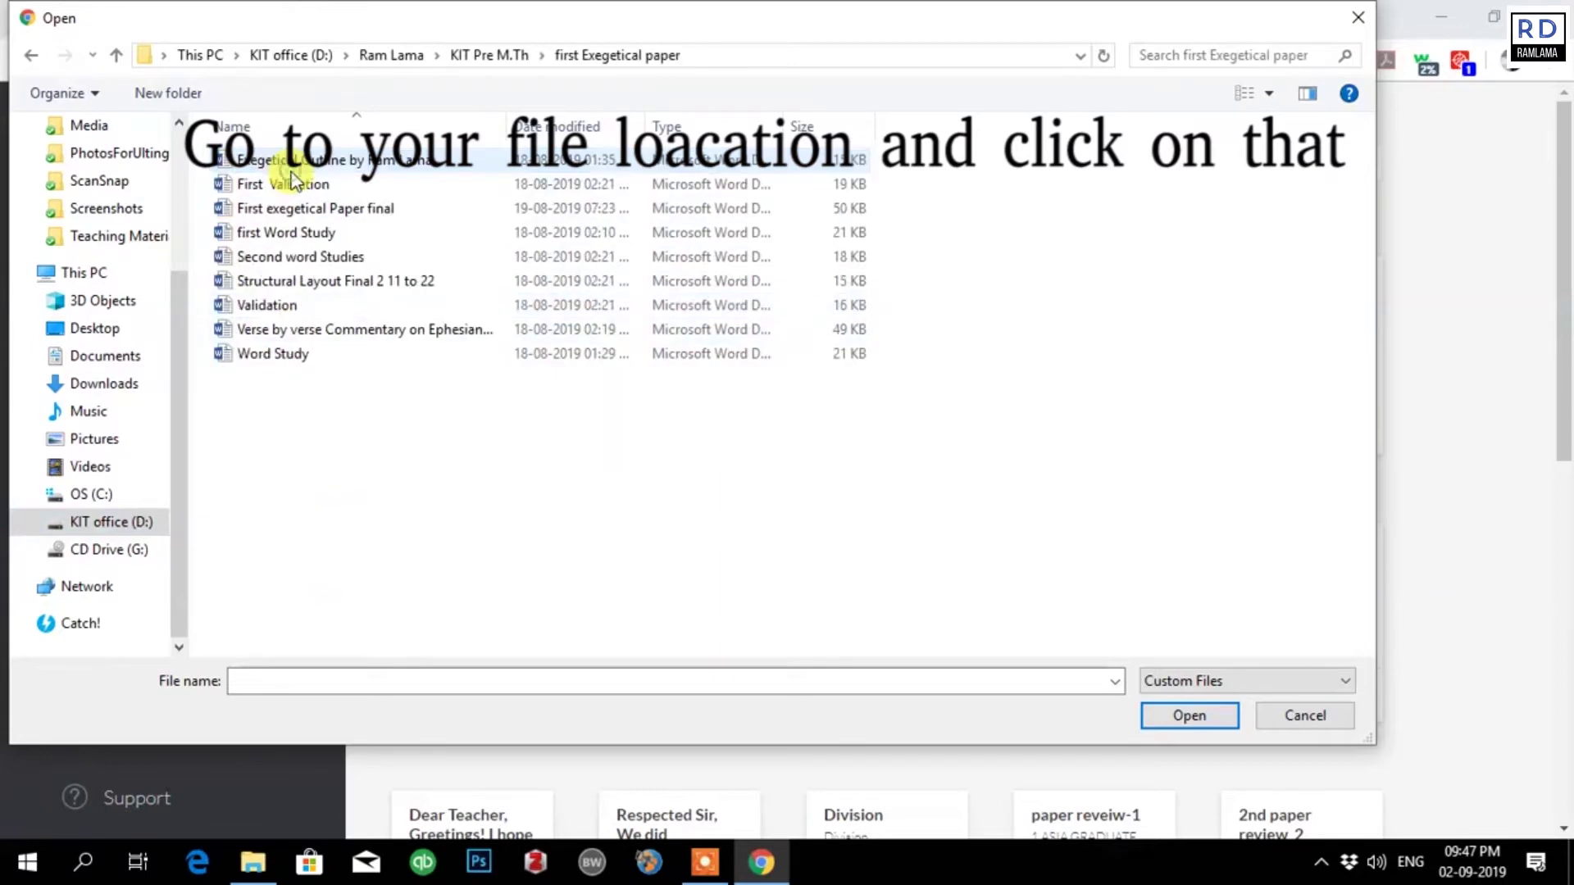
left_click(321, 208)
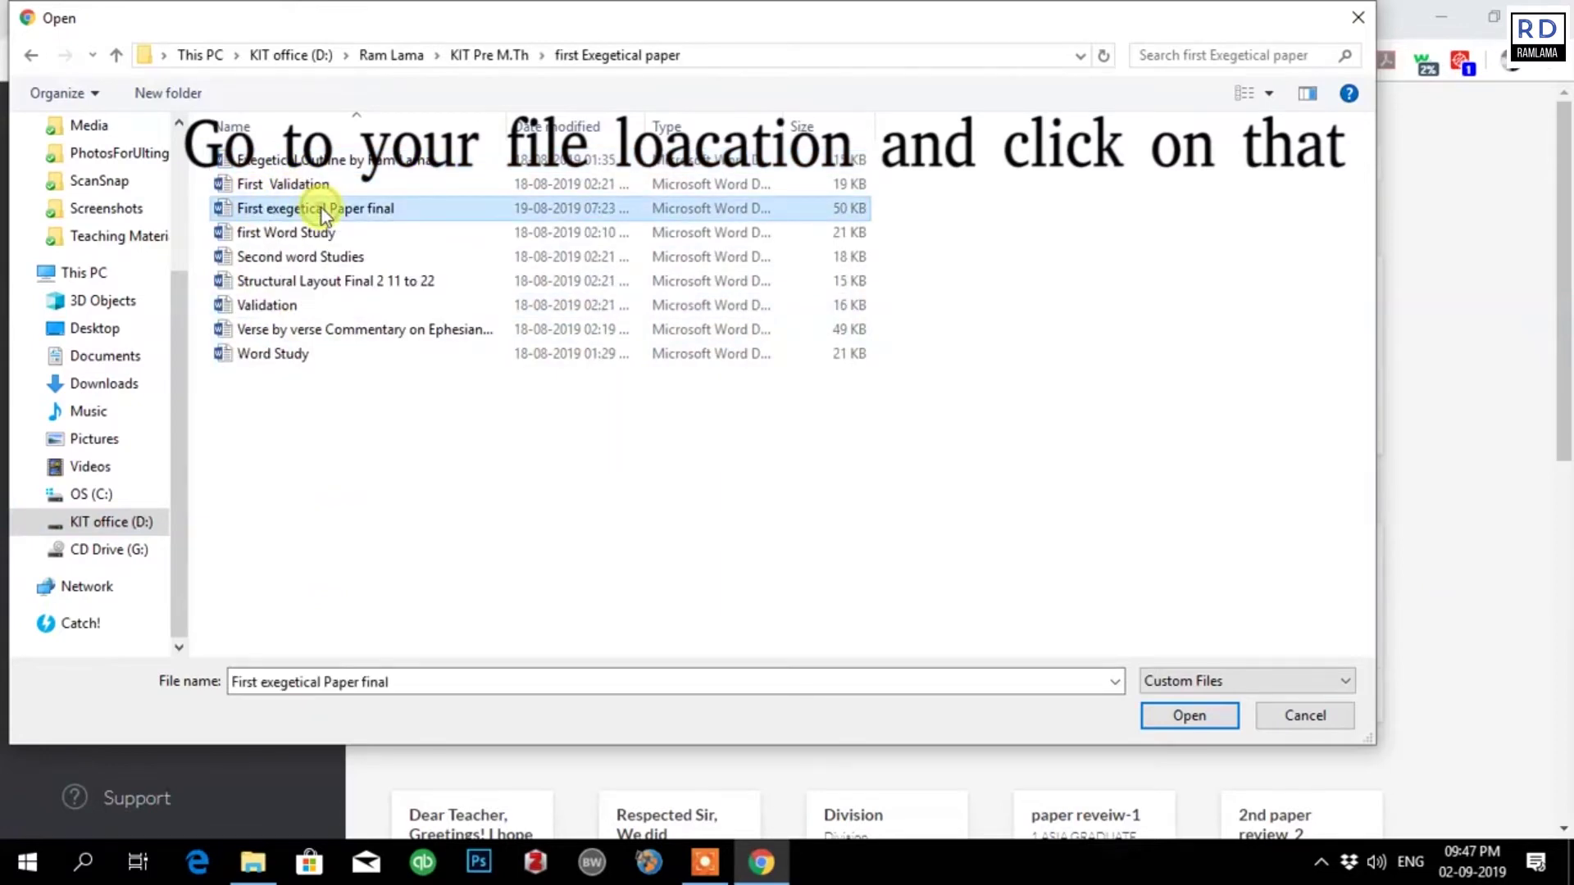
left_click(1189, 717)
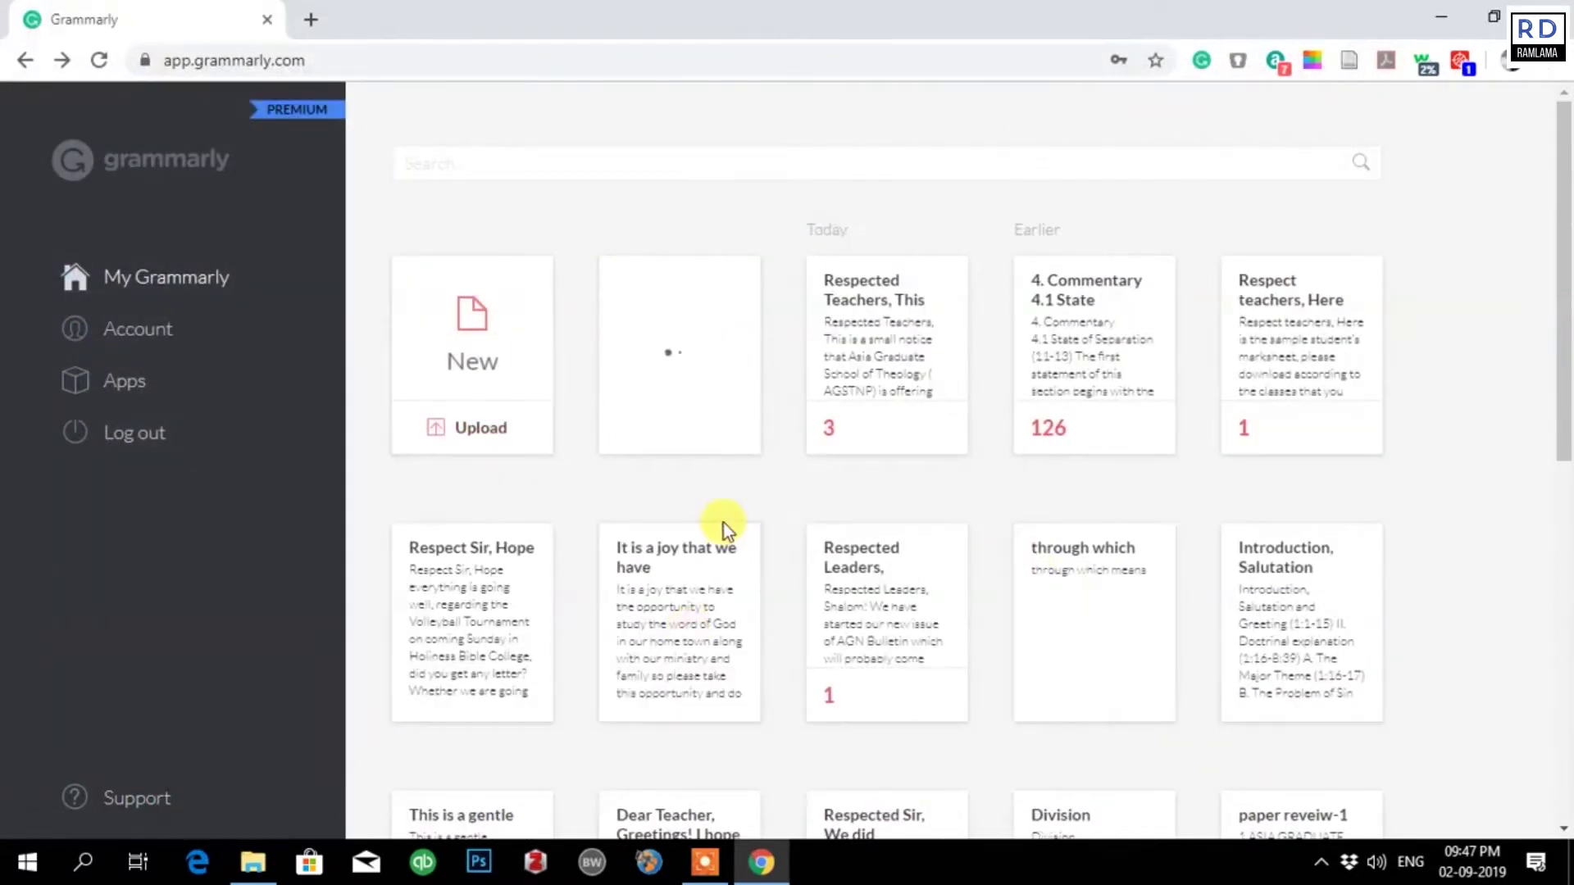
- Open the uploaded First exegetical Paper final and choose Respectful as the tone goal
left_click(678, 354)
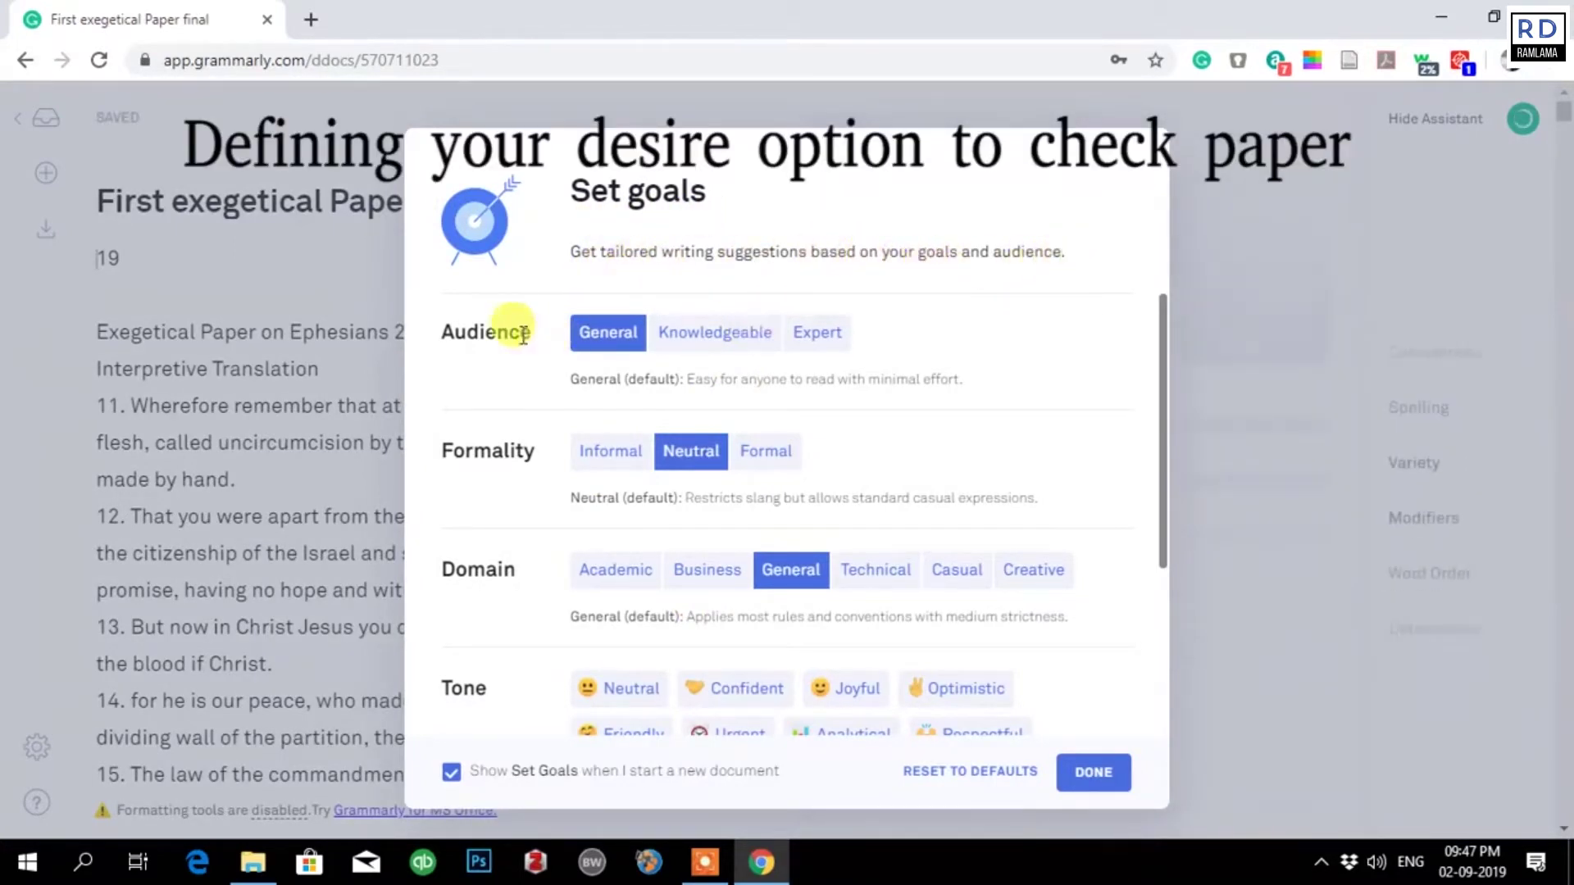
scroll(666, 648, "down", 5)
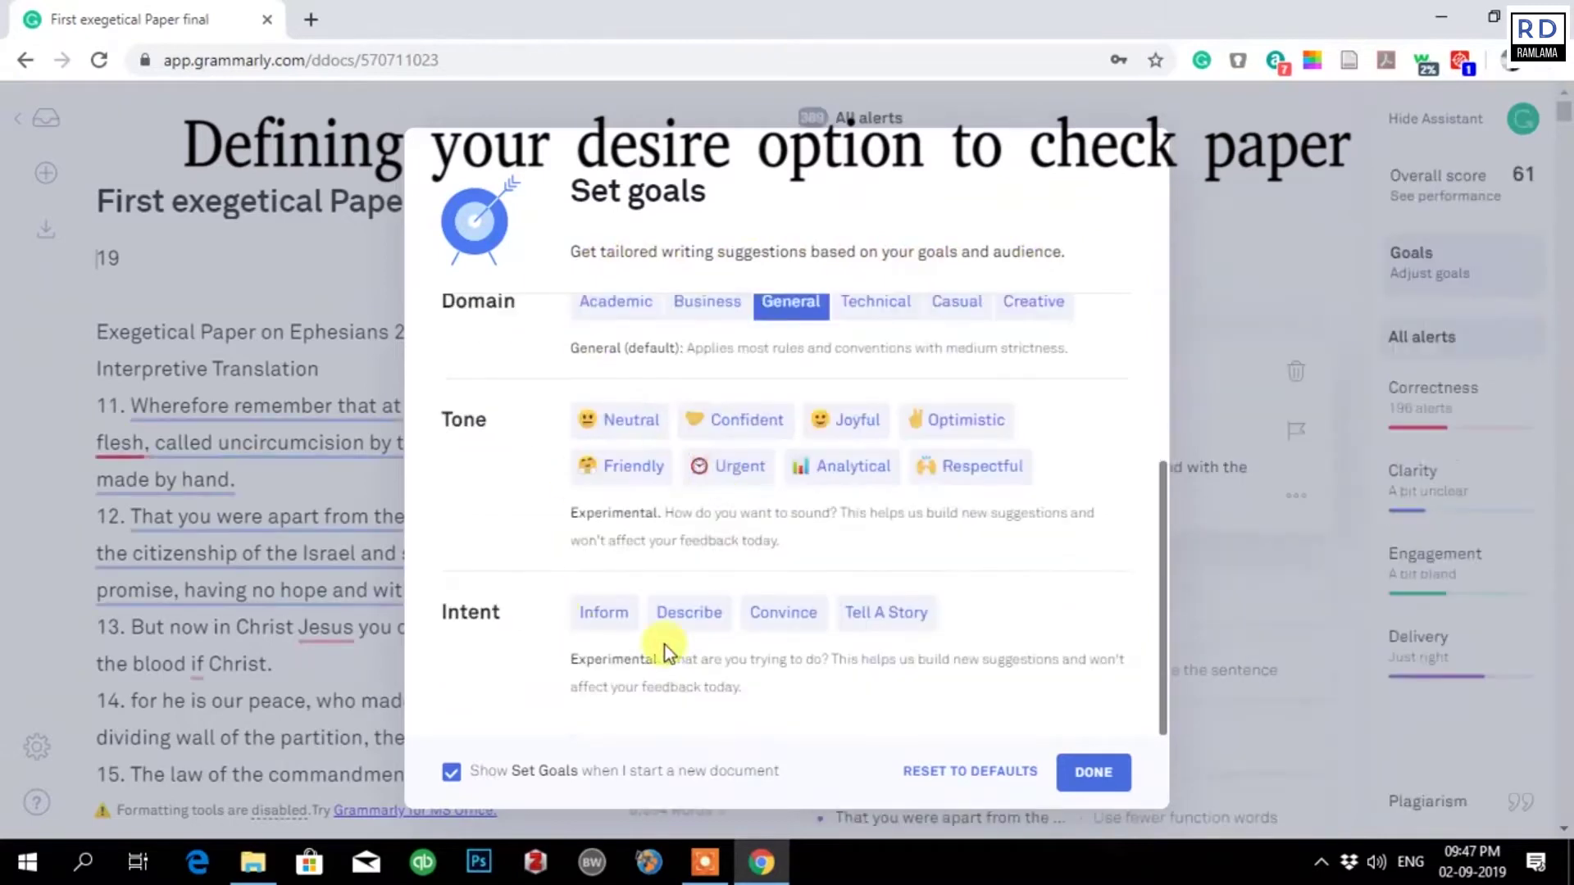
scroll(894, 505, "up", 4)
scroll(897, 511, "down", 2)
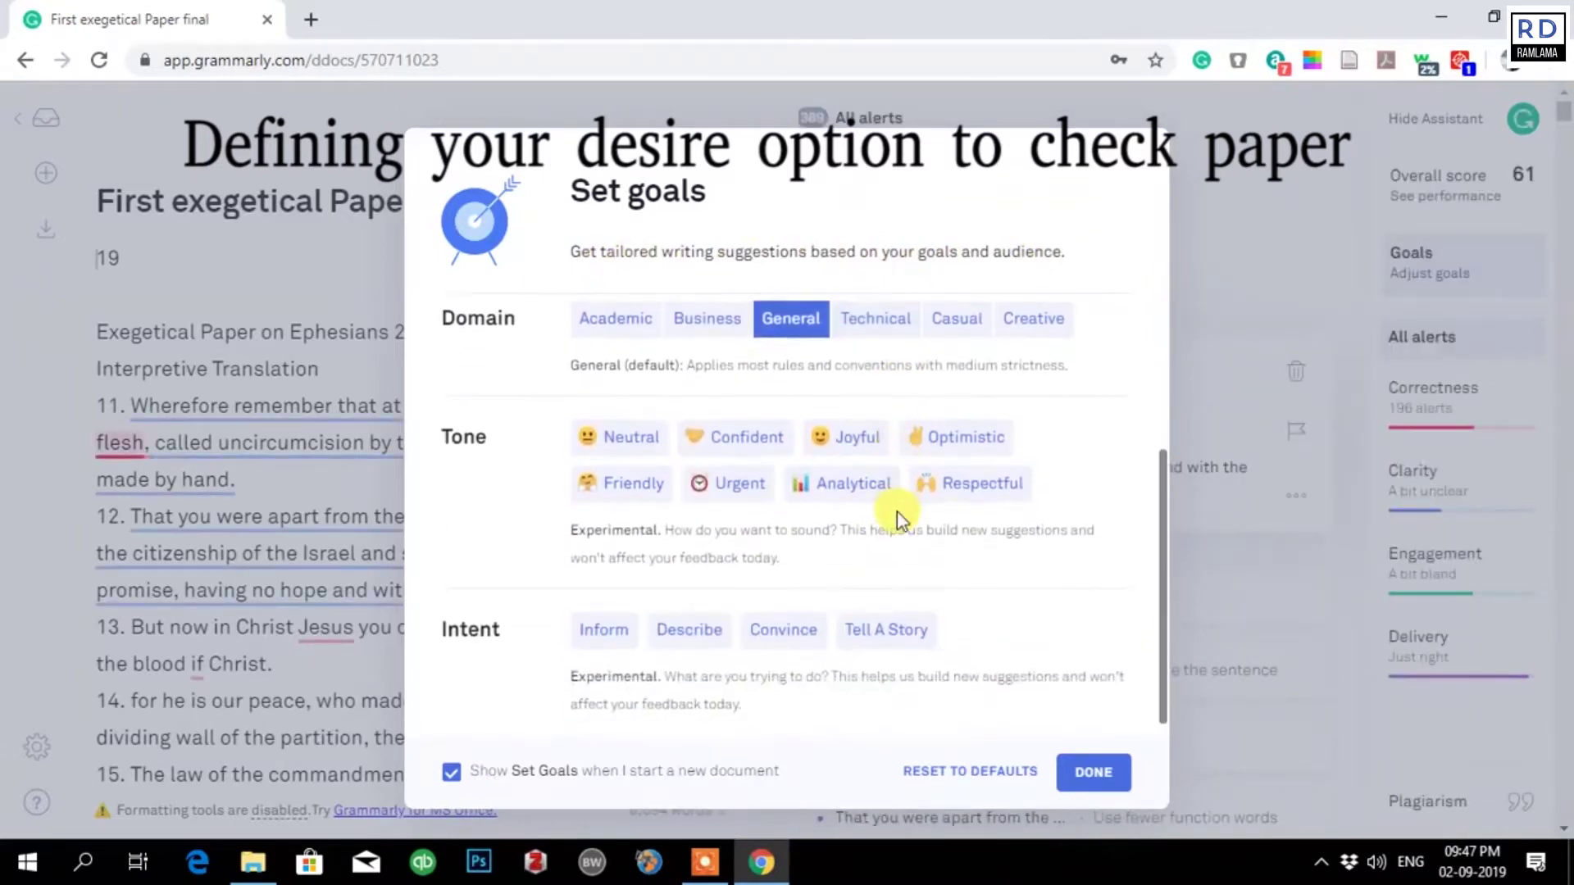
scroll(897, 511, "up", 3)
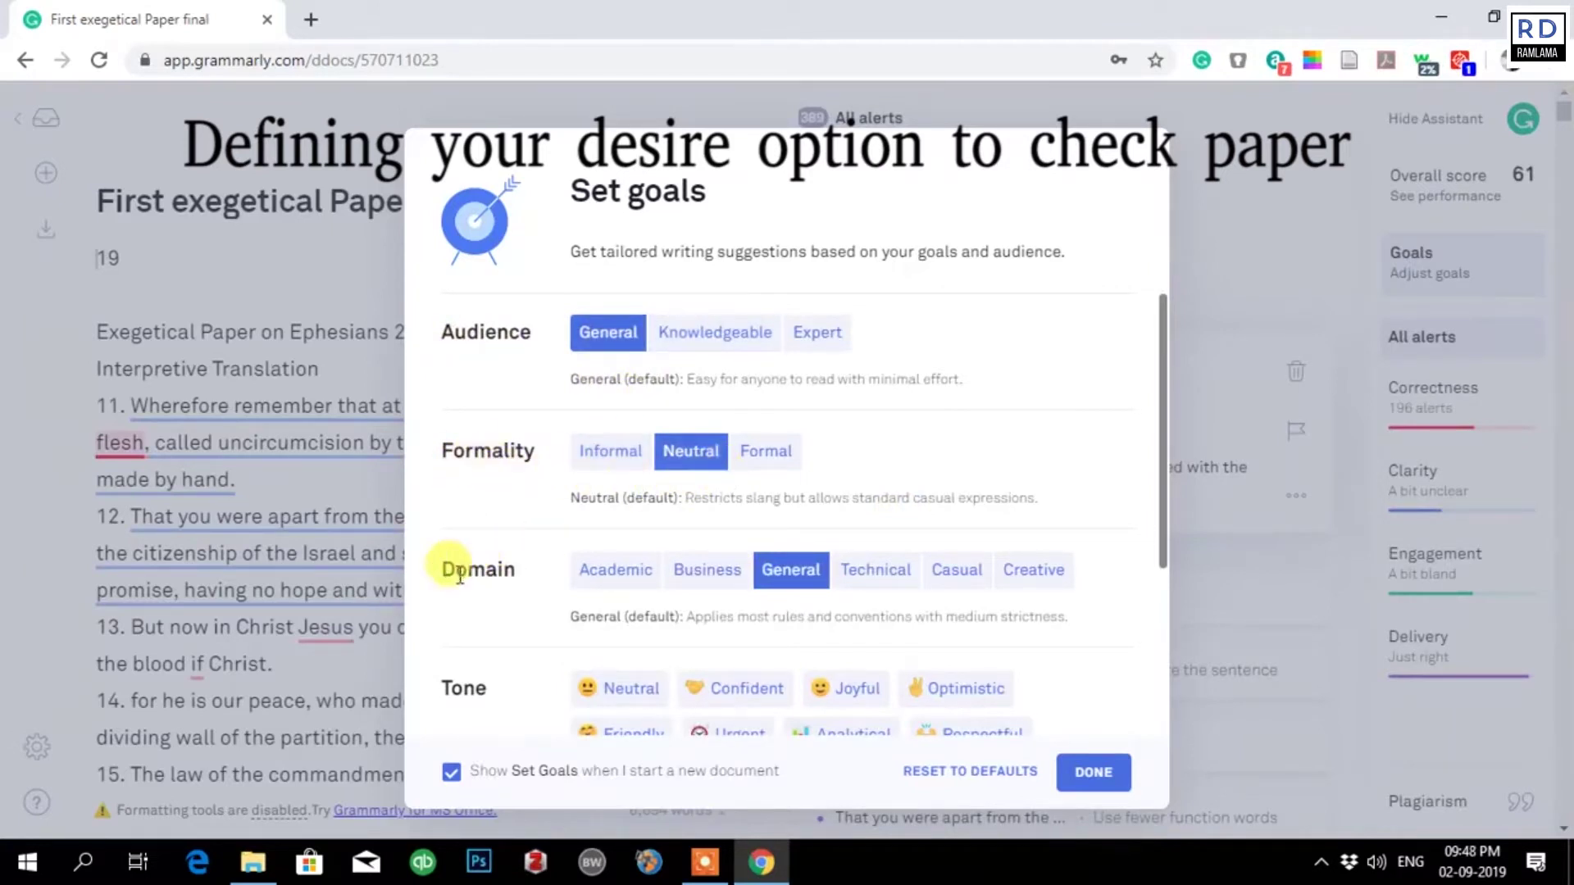
scroll(872, 592, "down", 2)
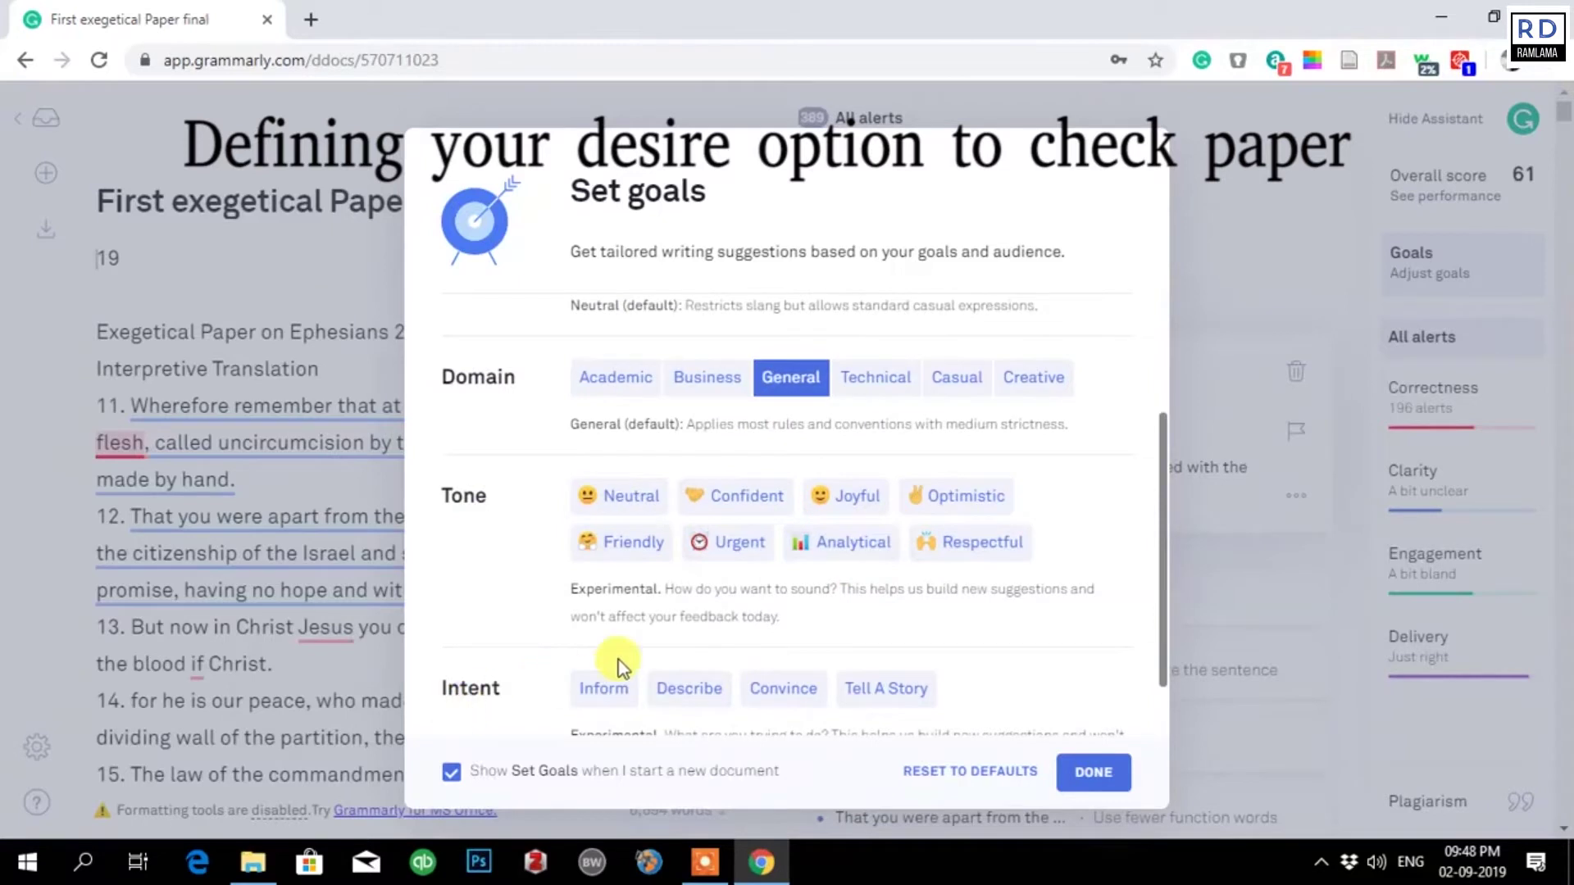
scroll(623, 639, "down", 1)
scroll(807, 602, "up", 3)
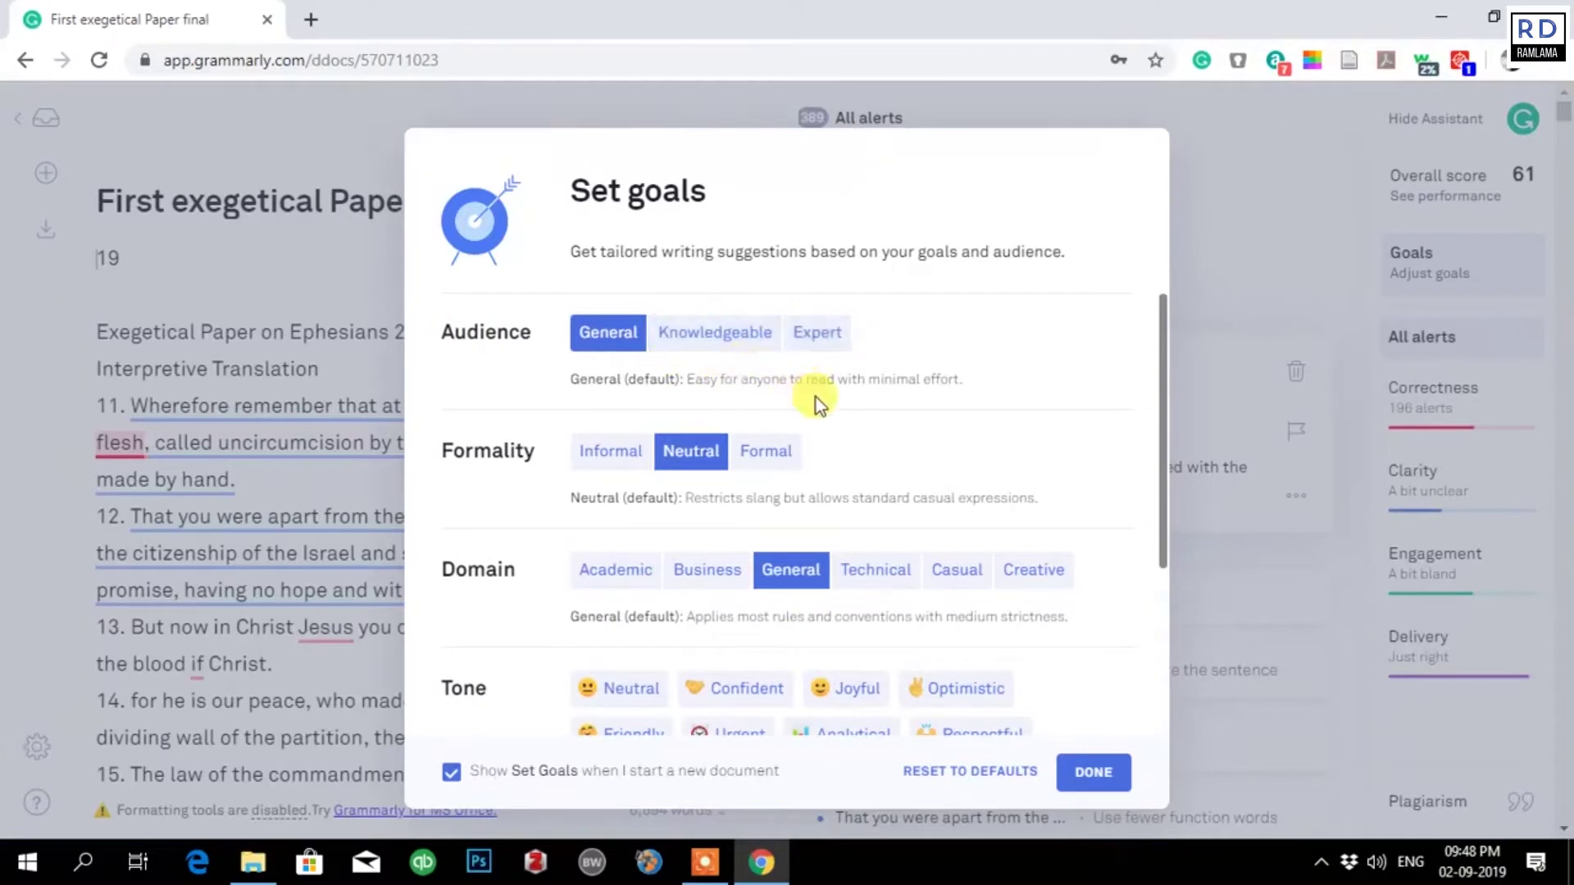
scroll(926, 471, "down", 3)
left_click(928, 475)
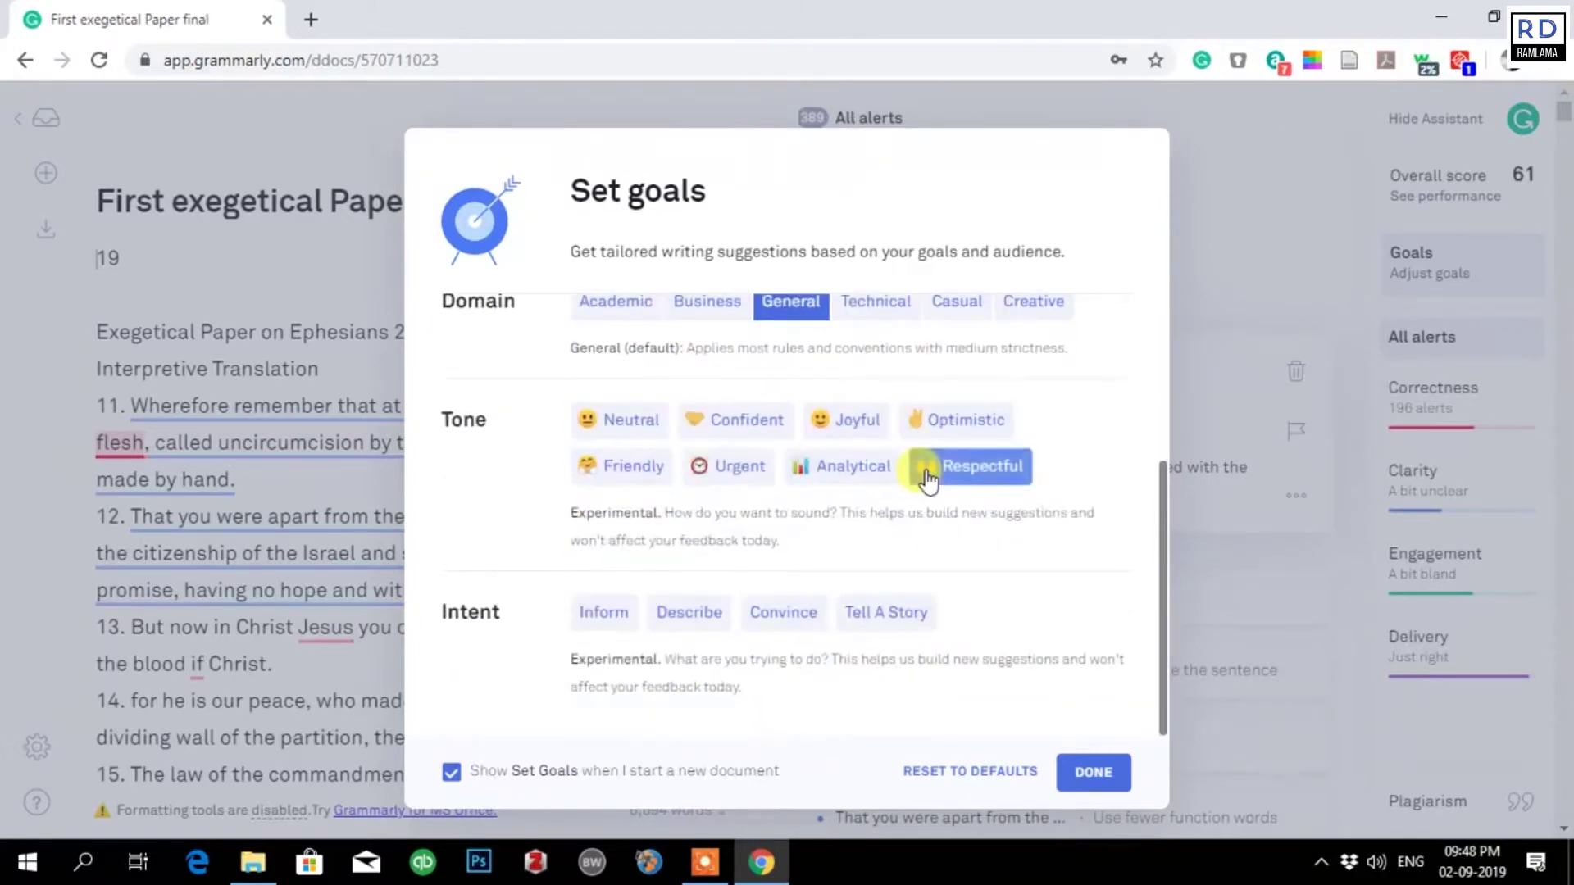
- Confirm the writing goals and run a plagiarism check, which reports 2% overall
left_click(1096, 774)
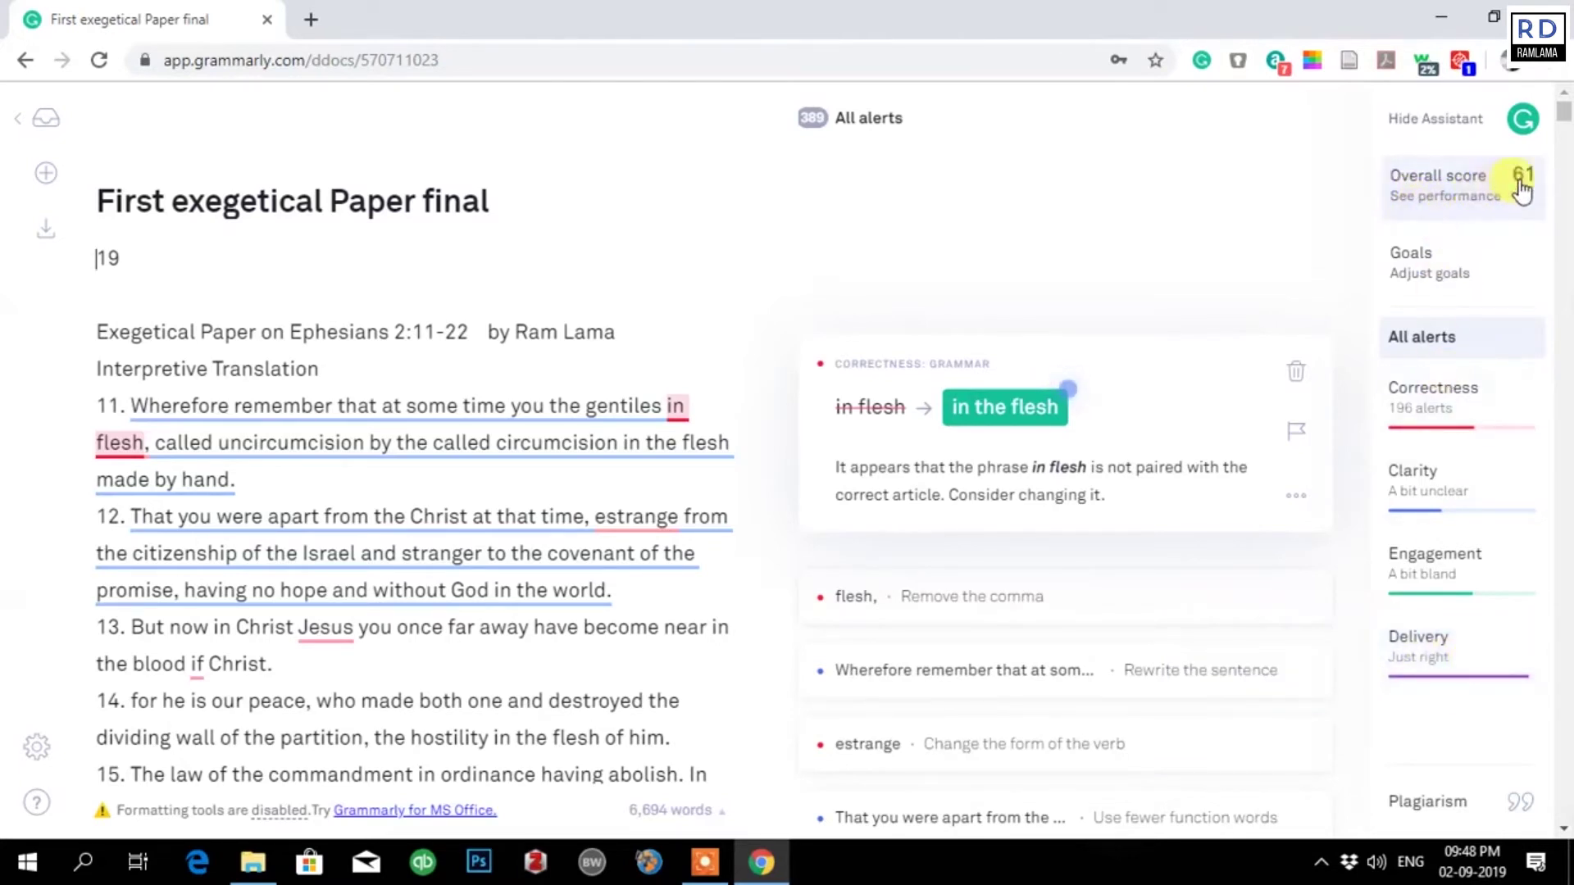
left_click(1439, 807)
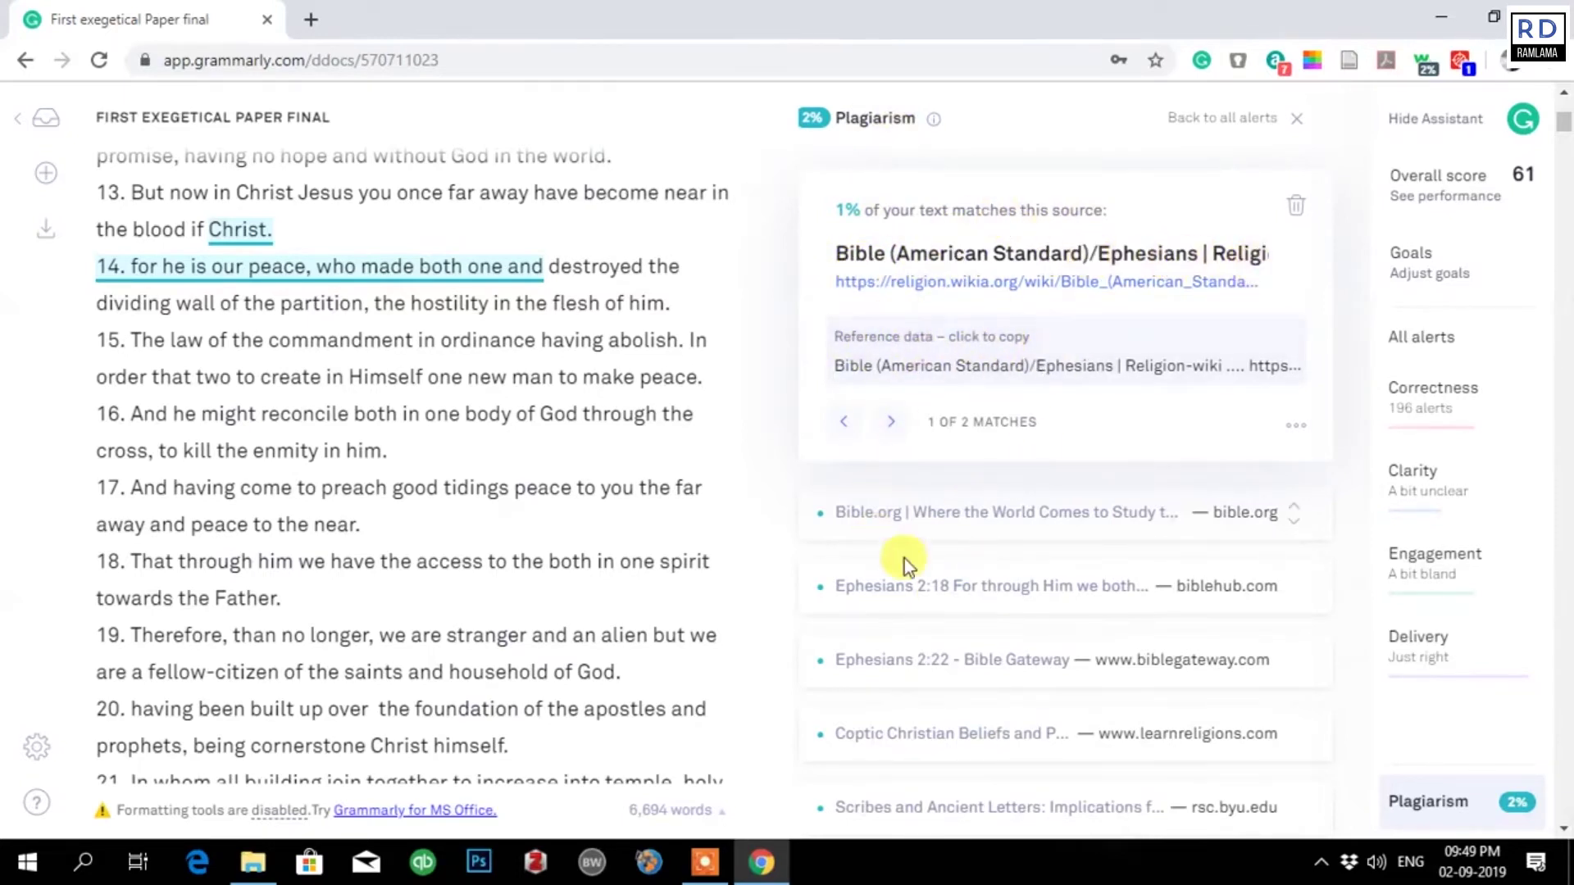
- Open the religion.wikia Ephesians source to highlight its verse 14 match, 'for he is our peace'
scroll(956, 632, "down", 4)
scroll(956, 633, "down", 10)
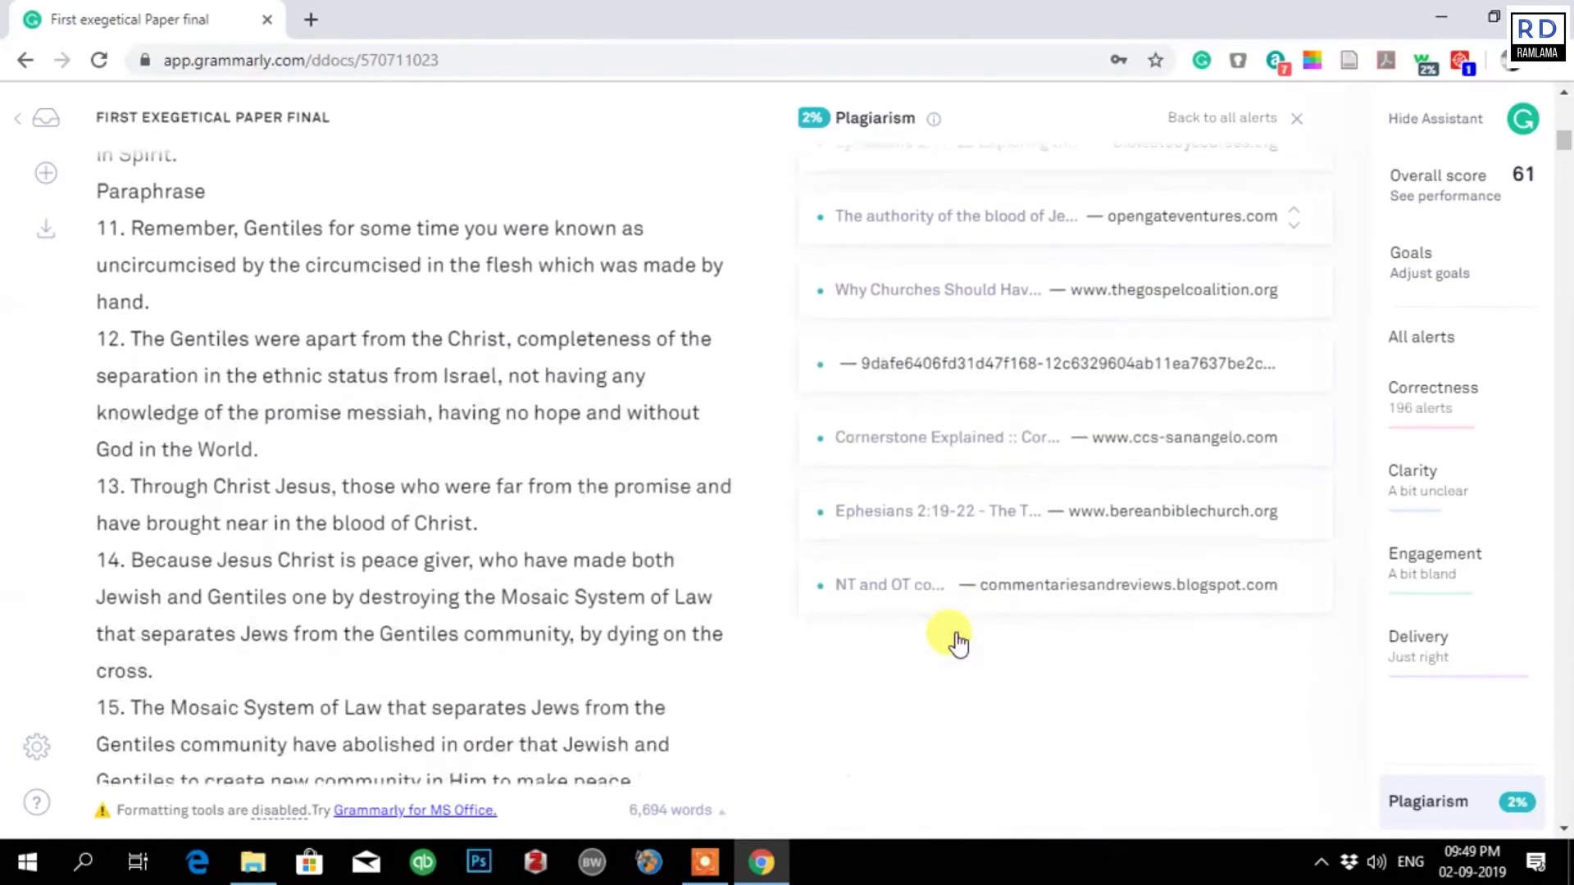
scroll(956, 633, "up", 14)
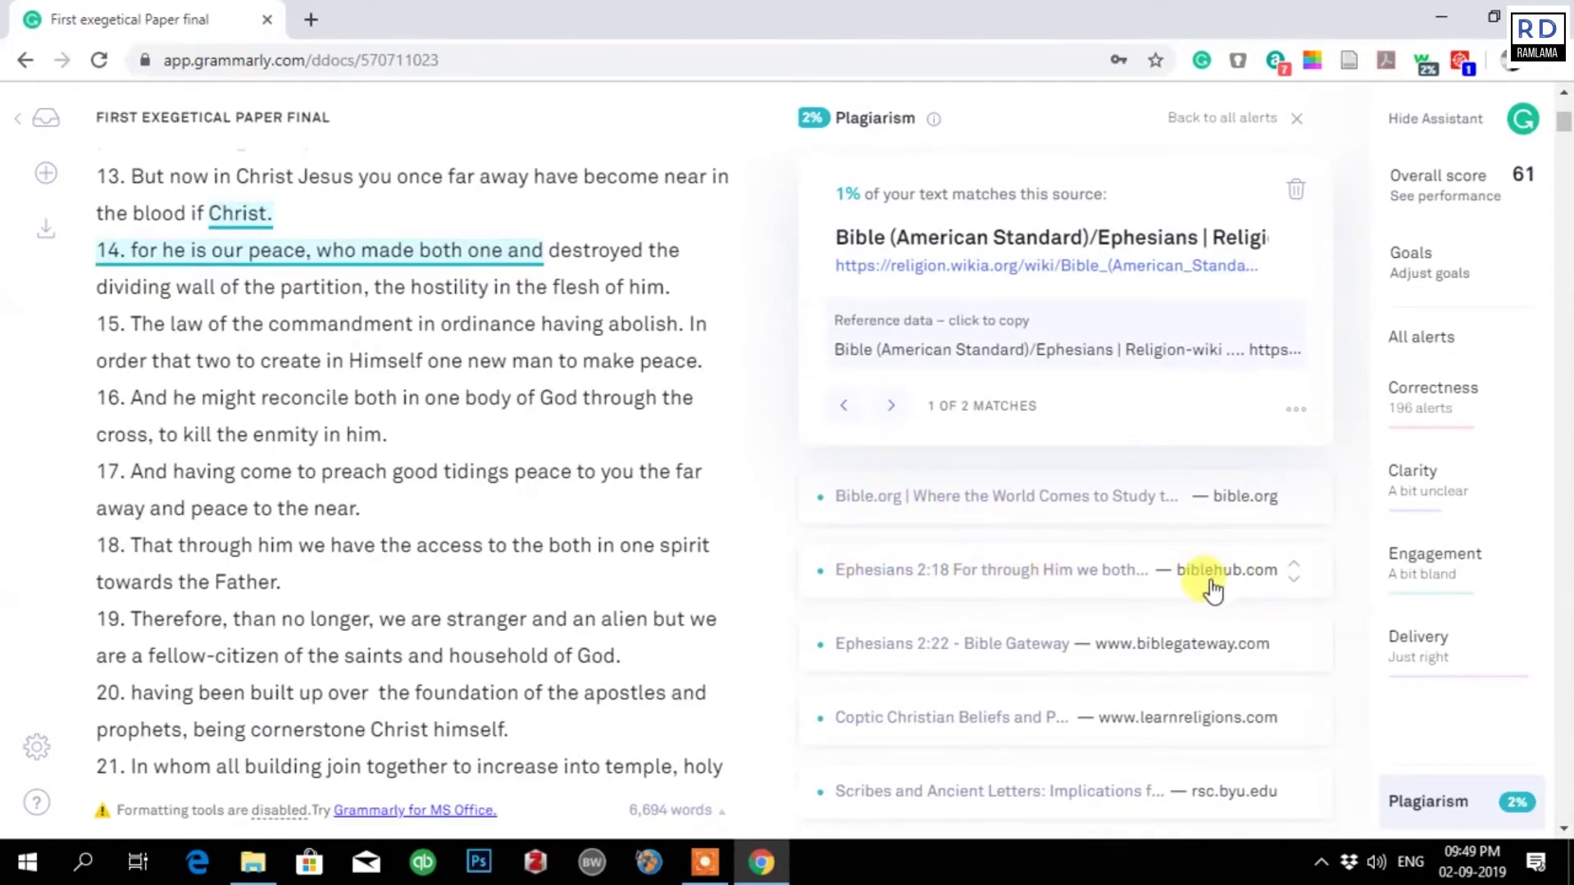
scroll(1060, 653, "down", 1)
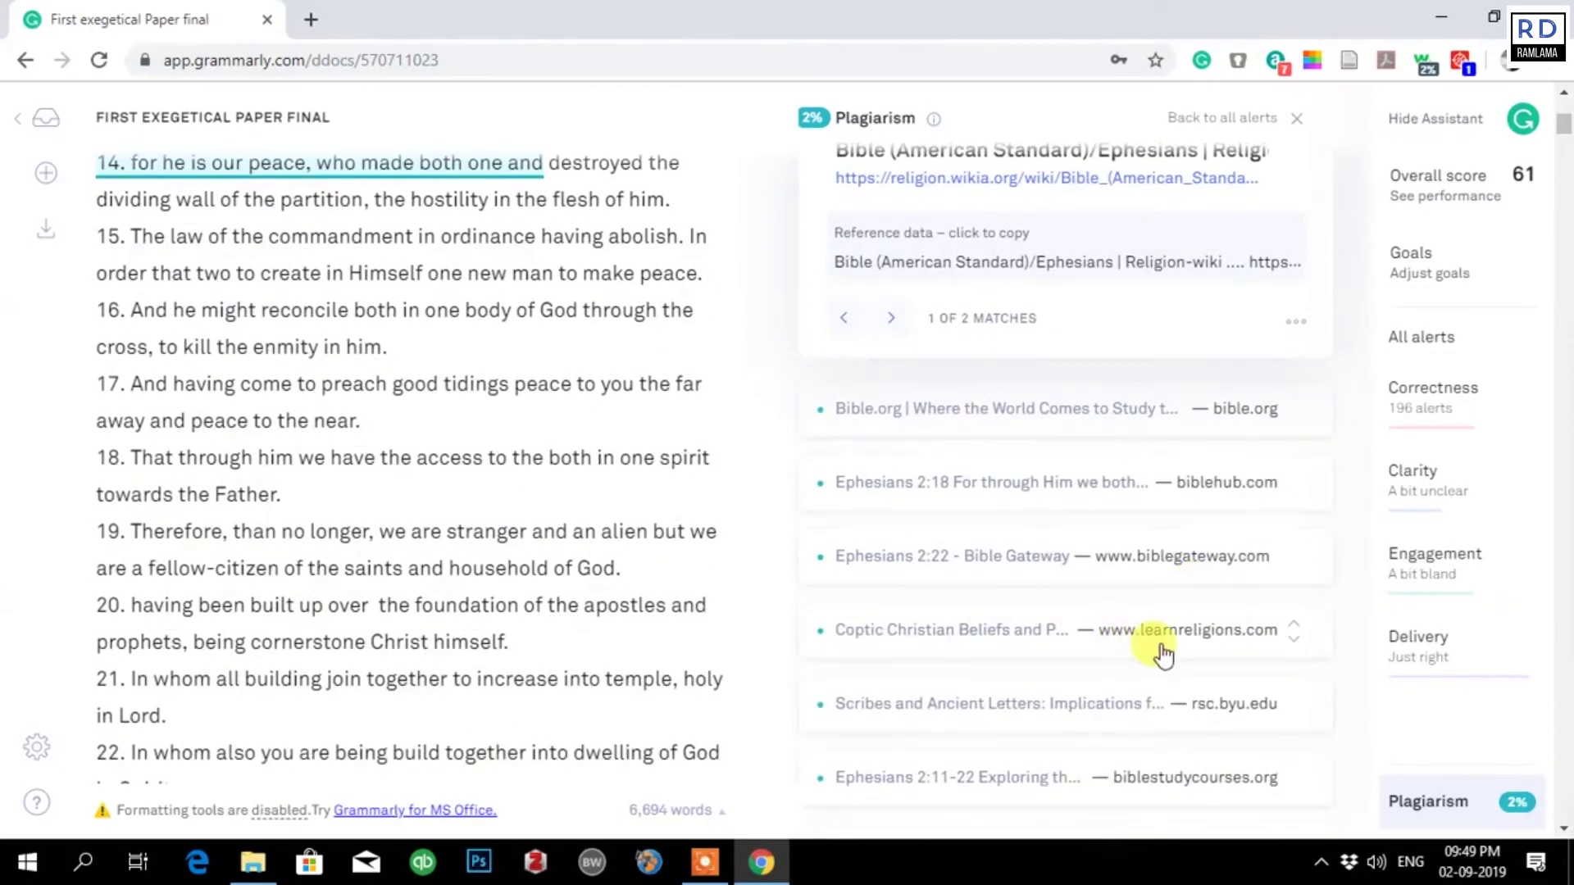
scroll(1201, 643, "down", 2)
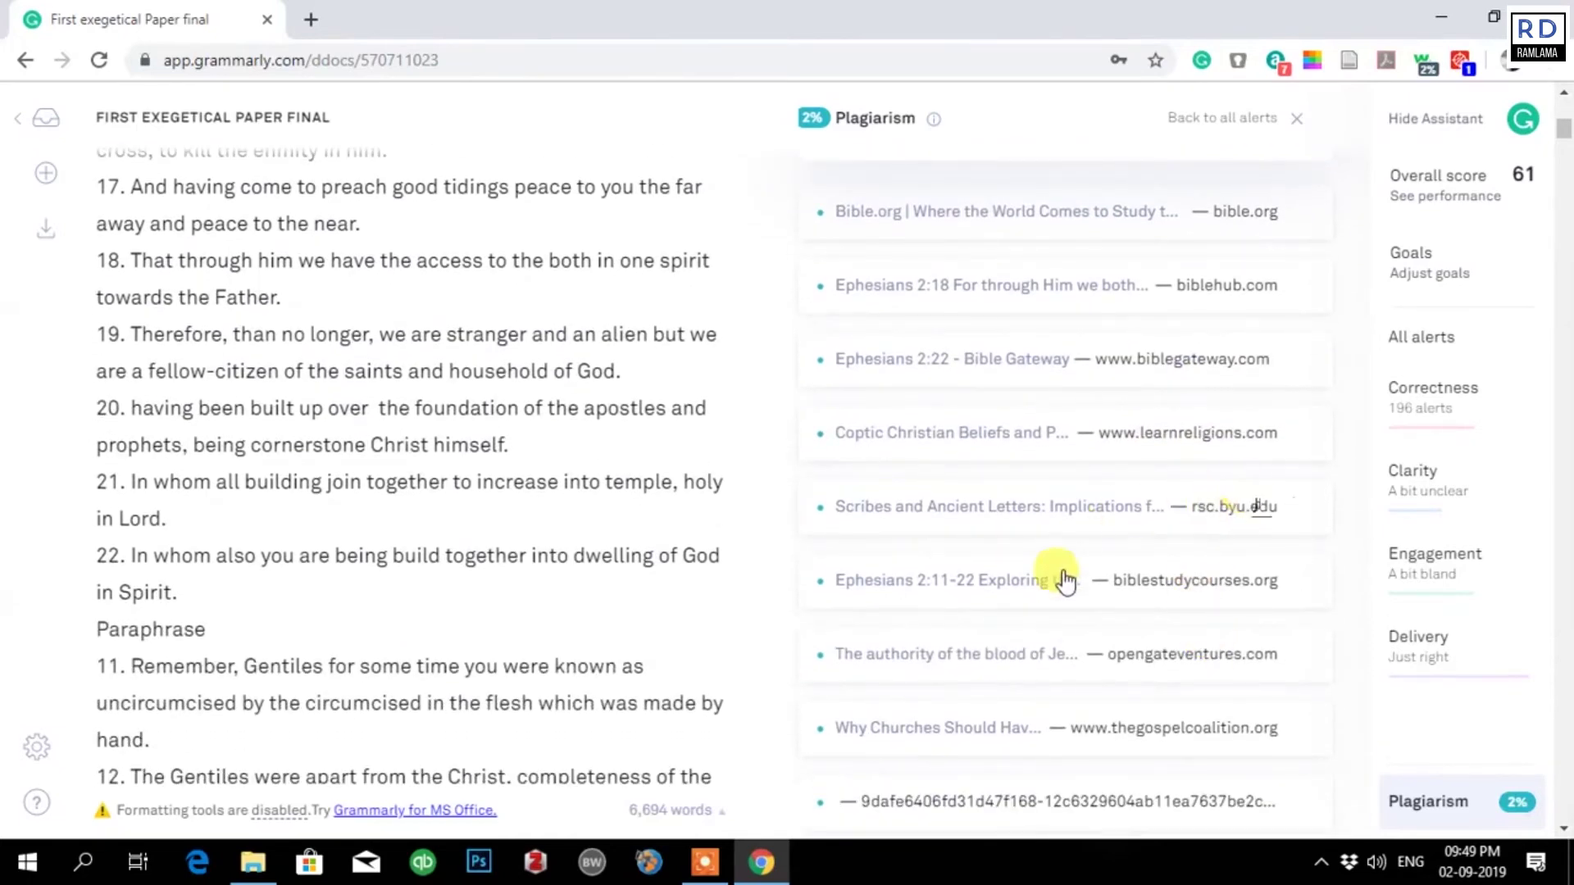
left_click(1061, 551)
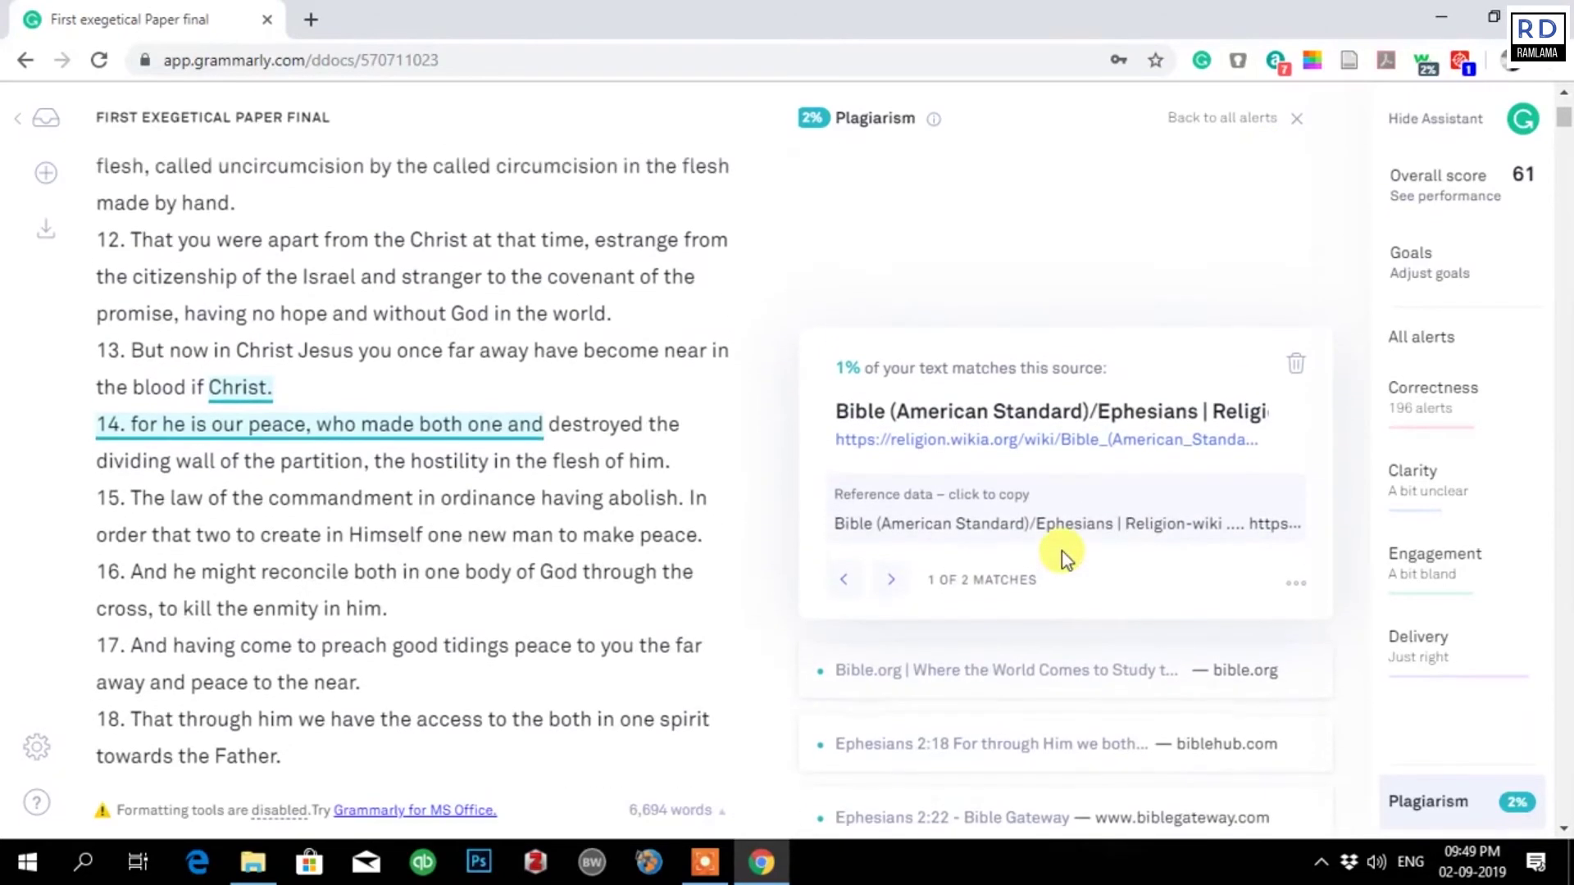
scroll(326, 545, "up", 3)
scroll(407, 555, "down", 2)
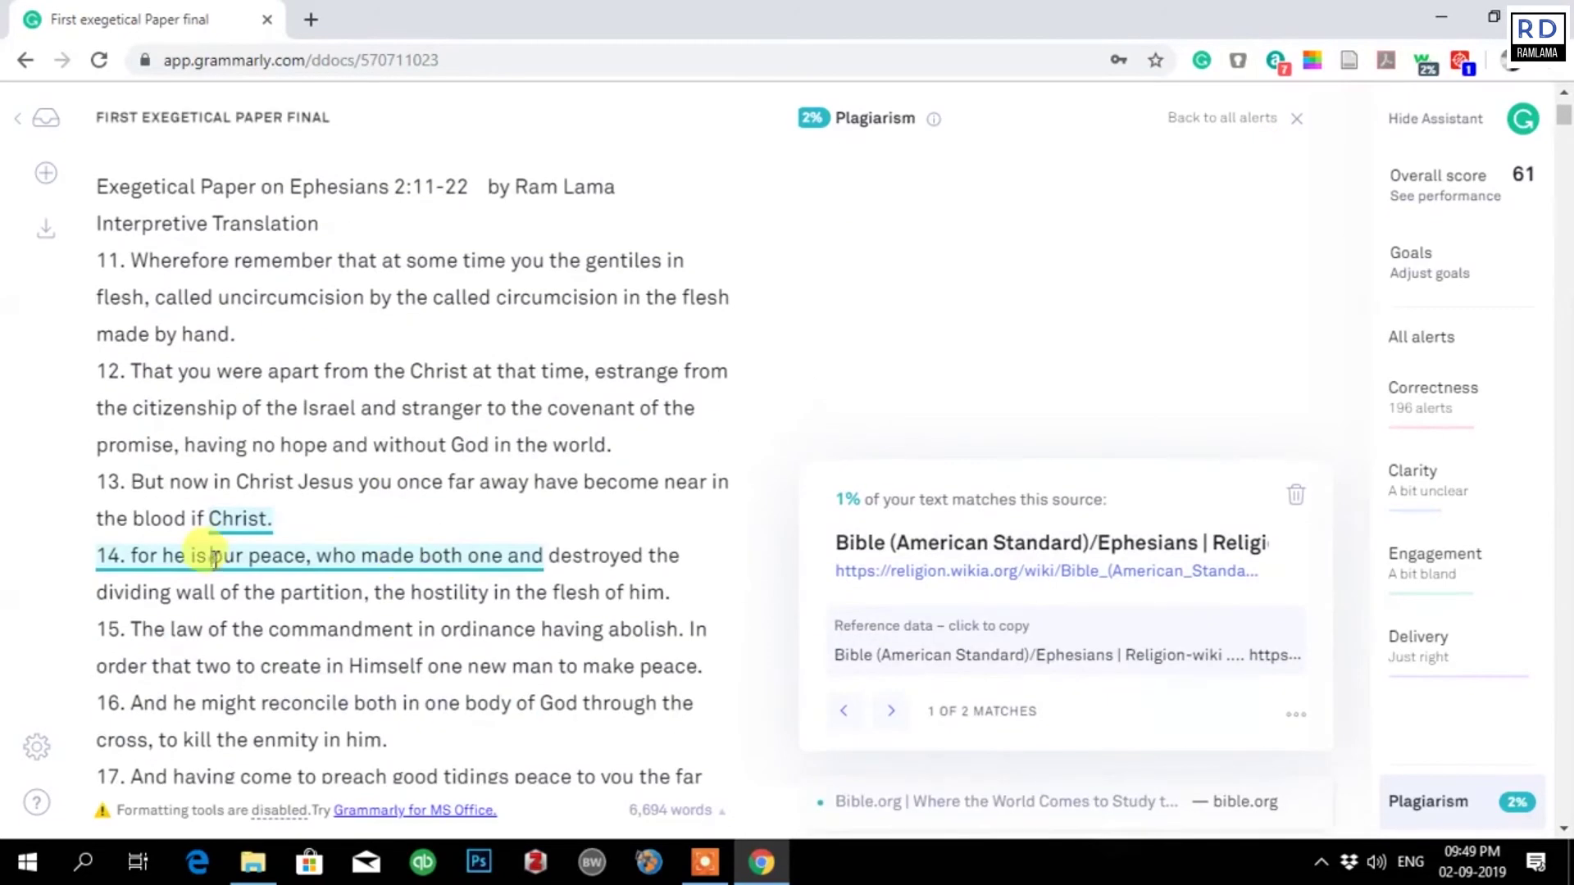
left_click_drag(543, 556, 141, 551)
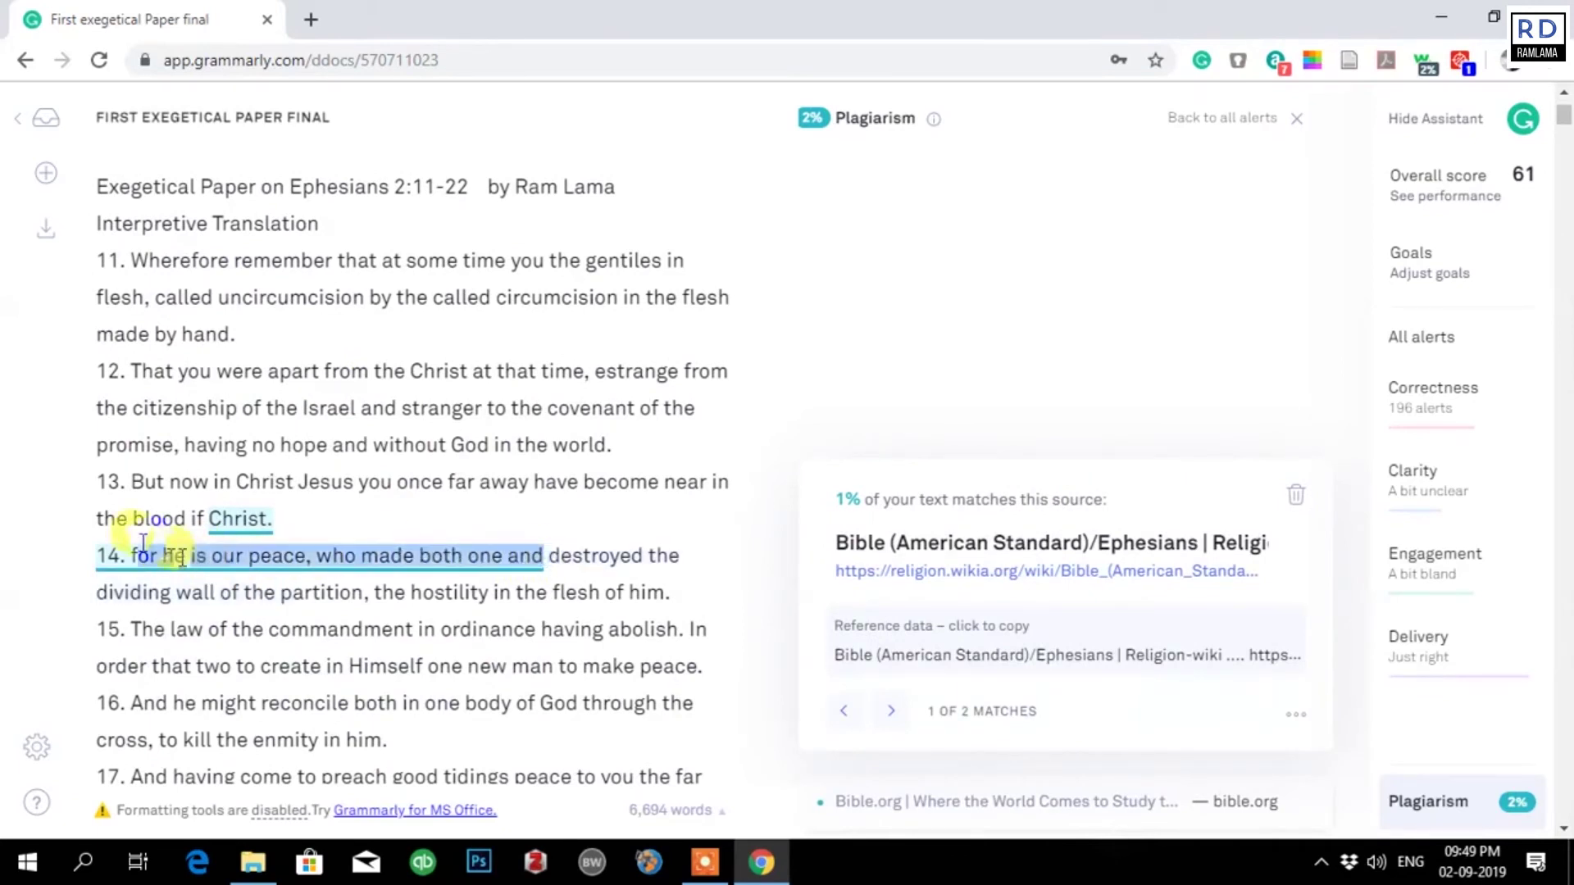
left_click(332, 587)
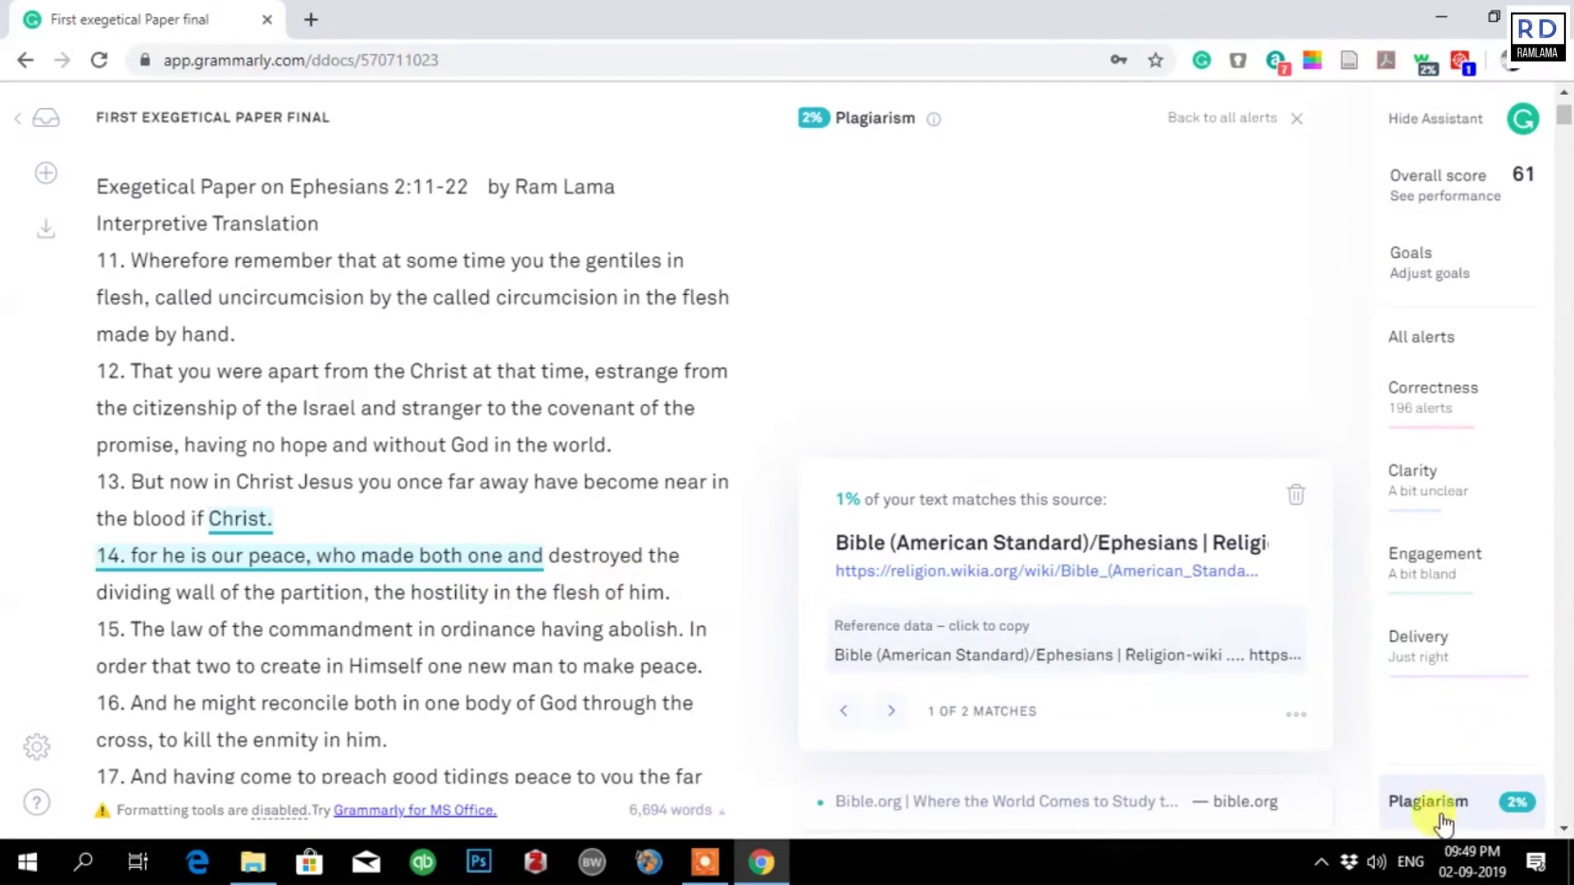
- Show the 196 Correctness alerts and expand the 'flesh, – Remove the comma' suggestion in verse 11
left_click(1413, 428)
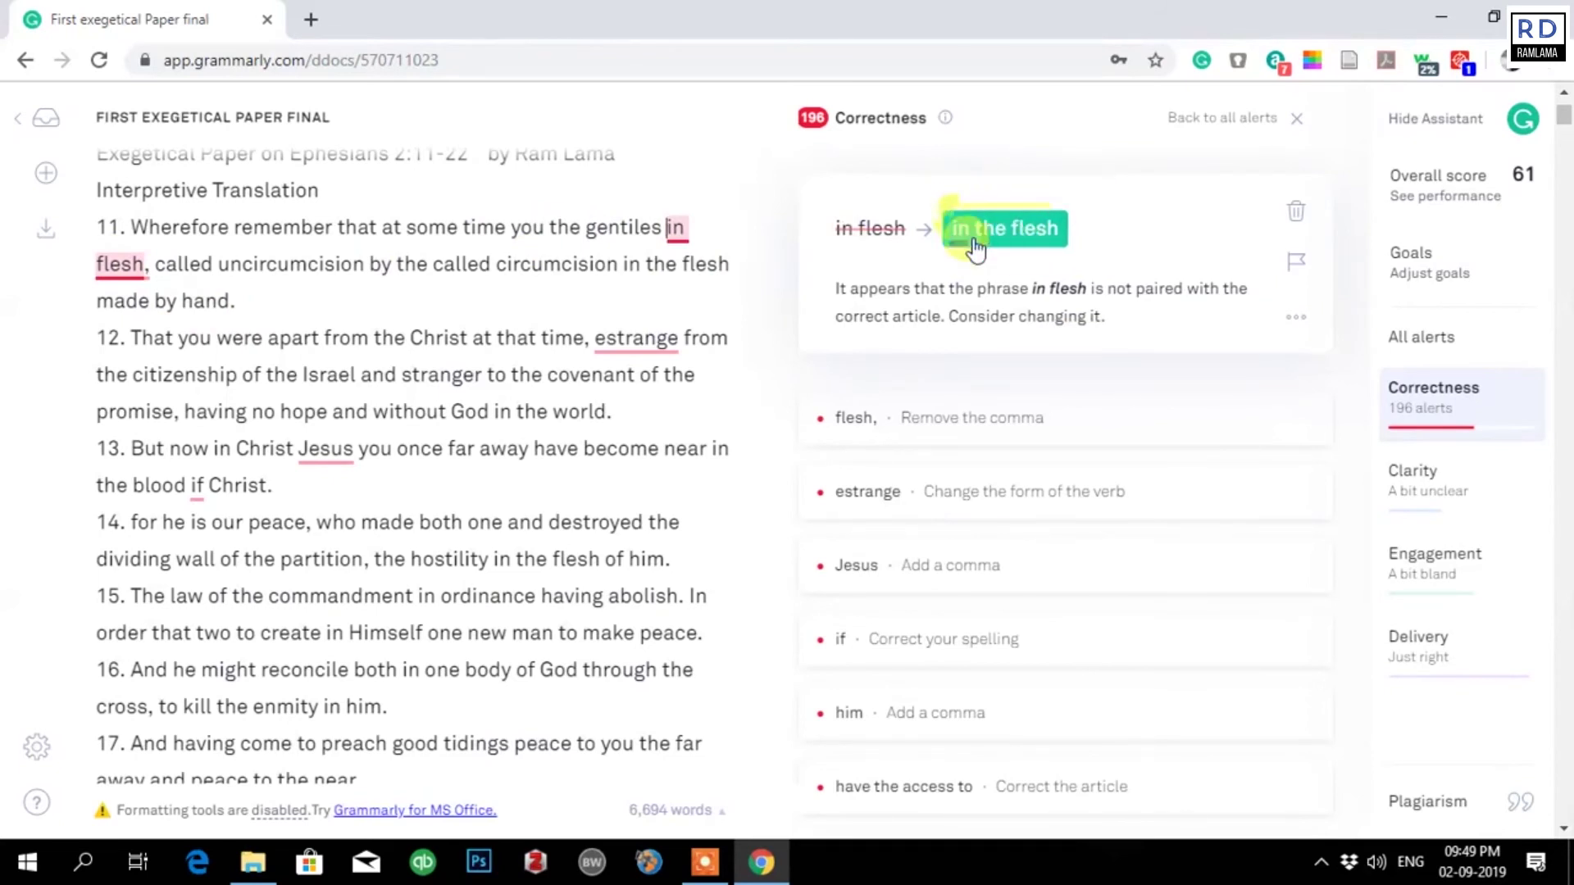
left_click(959, 420)
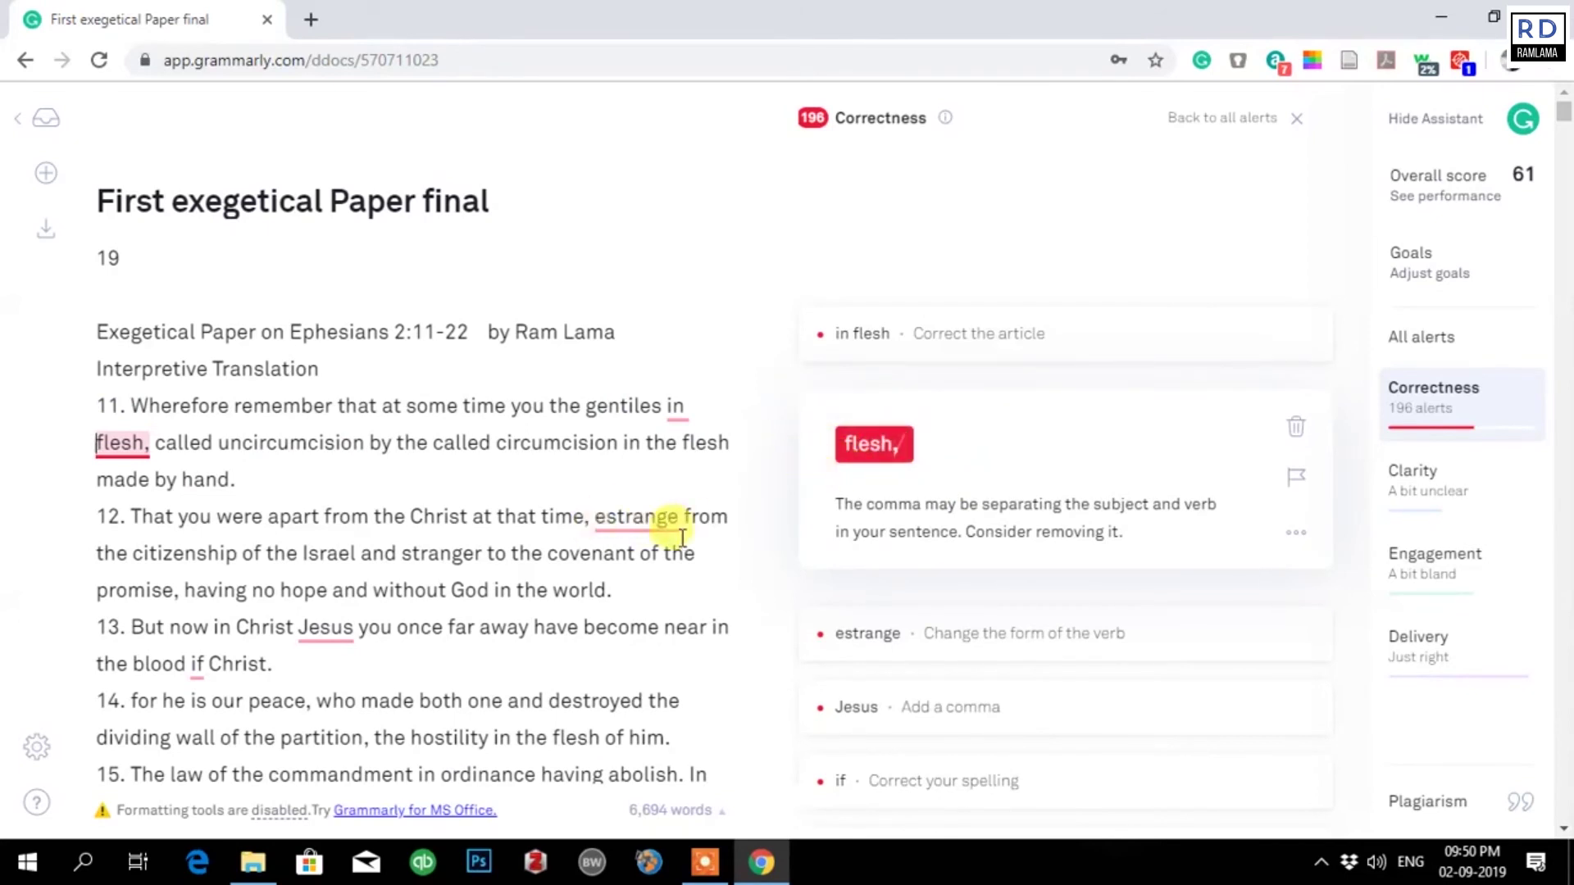
scroll(682, 537, "down", 2)
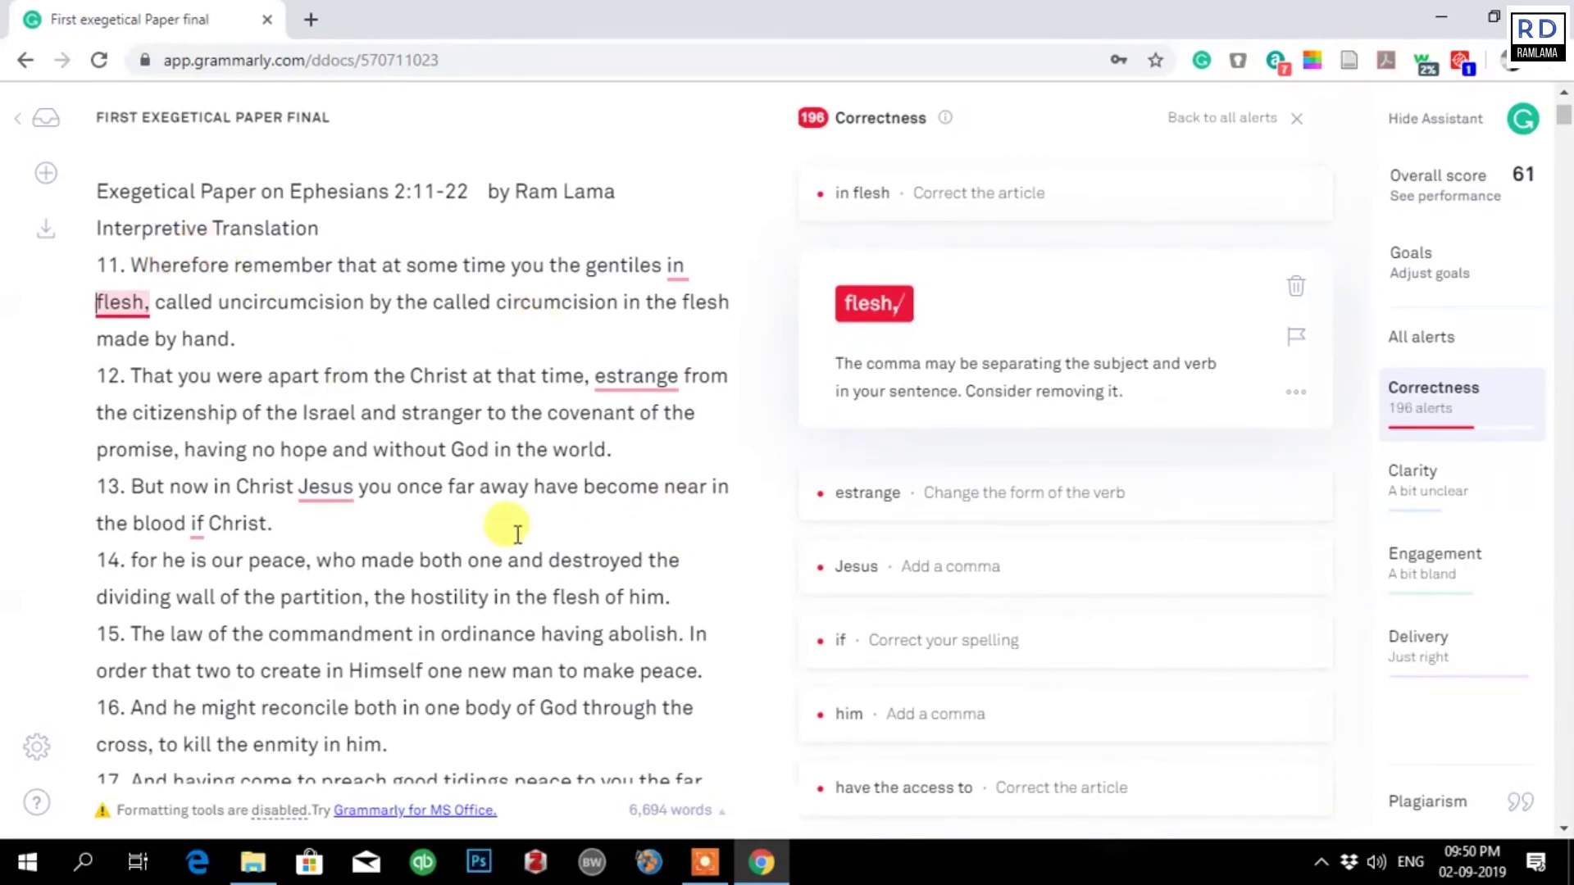
scroll(517, 534, "up", 1)
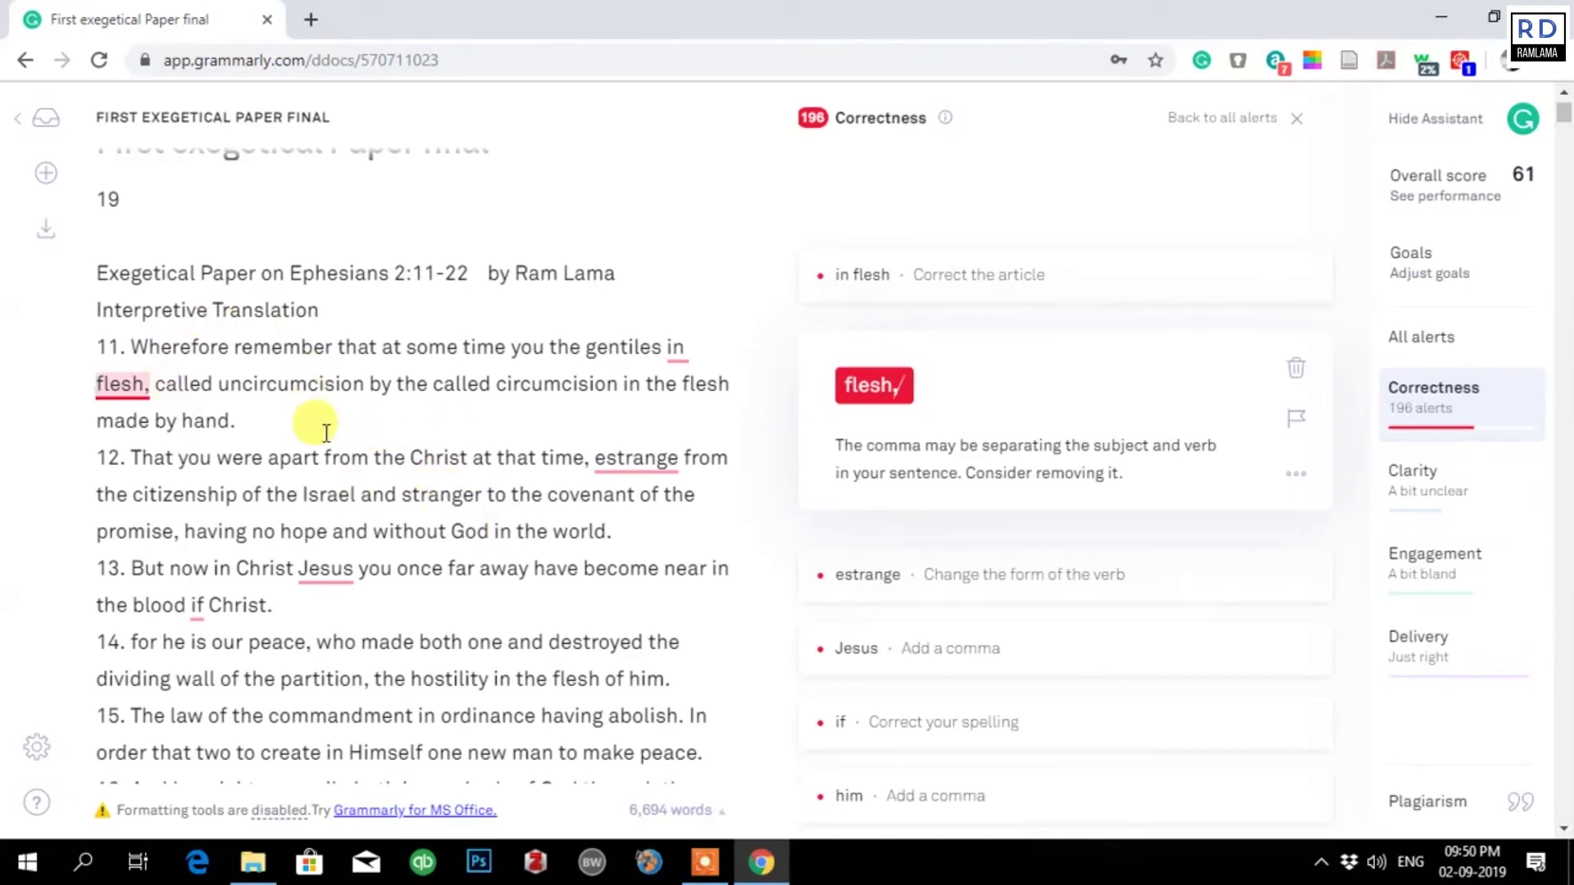
scroll(442, 551, "down", 2)
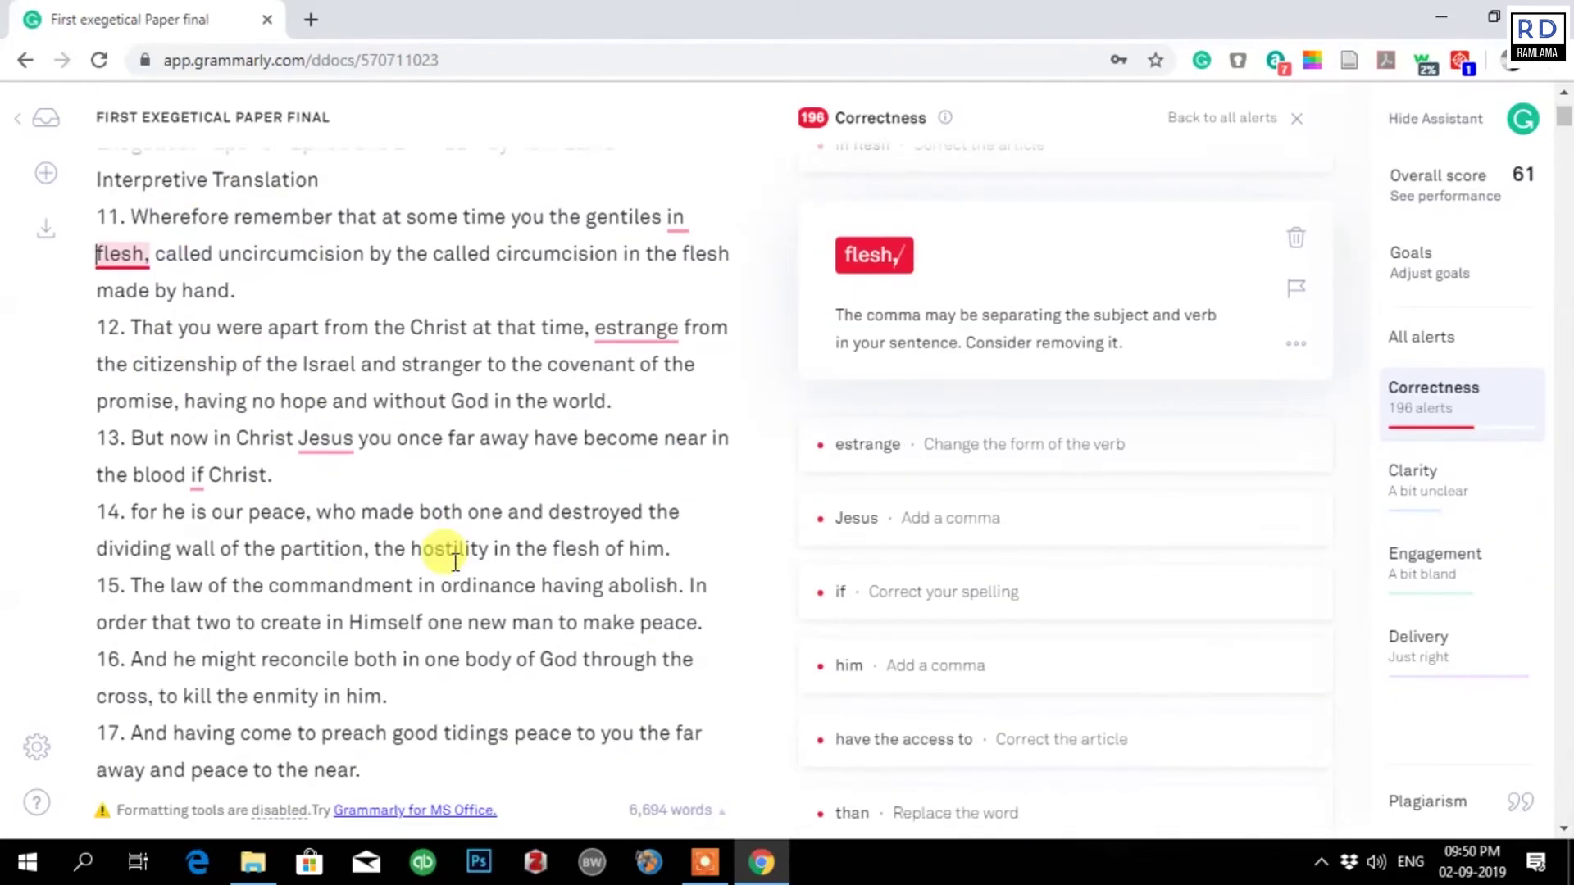
scroll(440, 551, "up", 2)
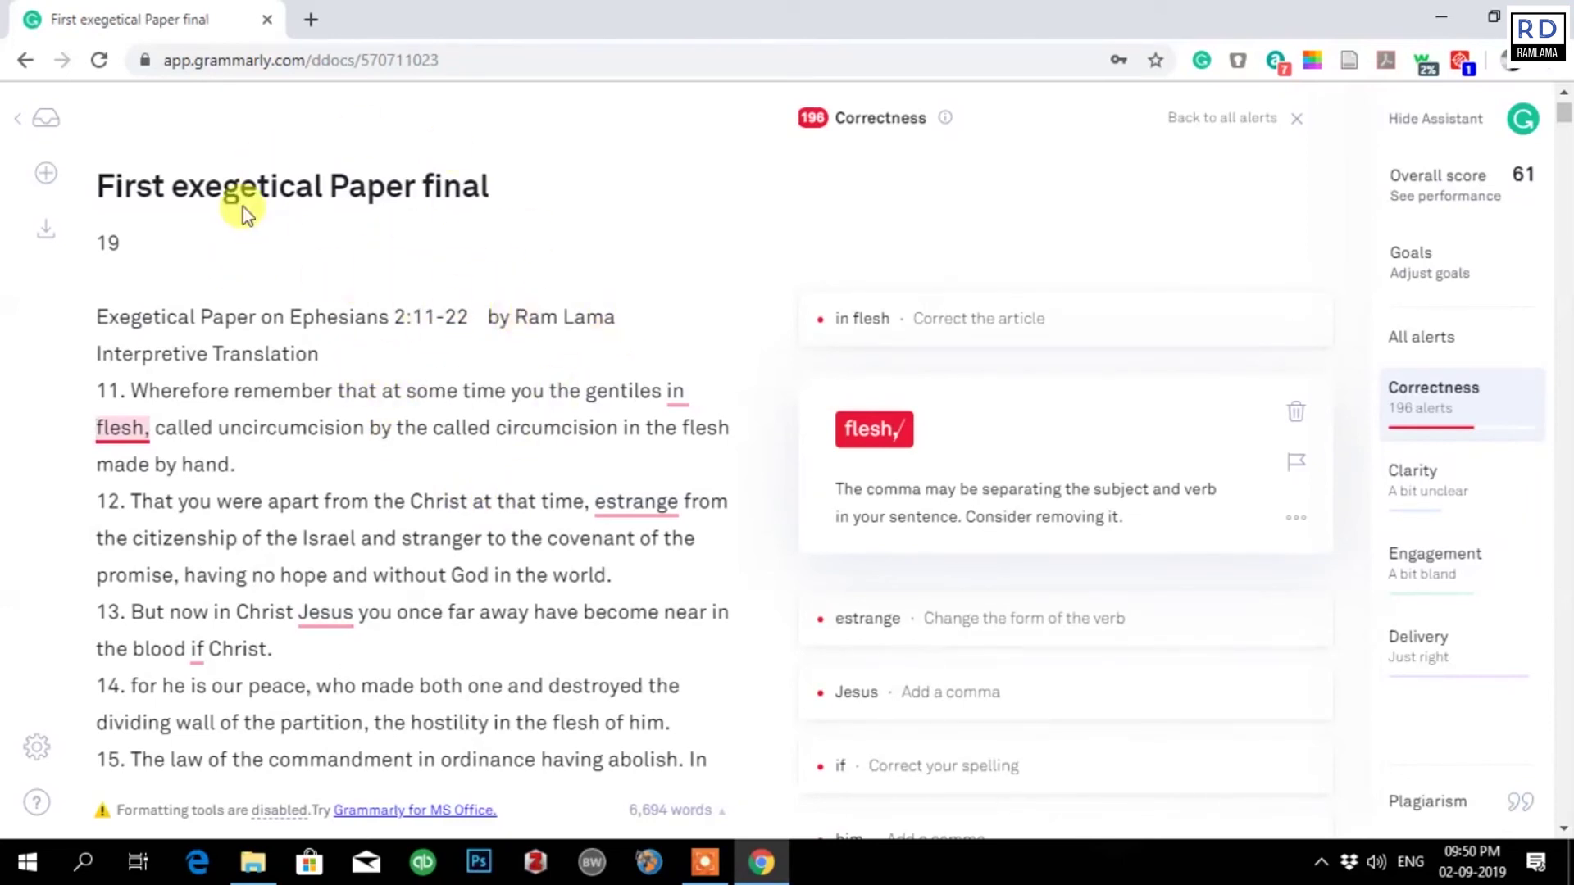
- Download 'First exegetical Paper final.edited.docx' and go back to the My Grammarly documents list
mouse_move(43, 242)
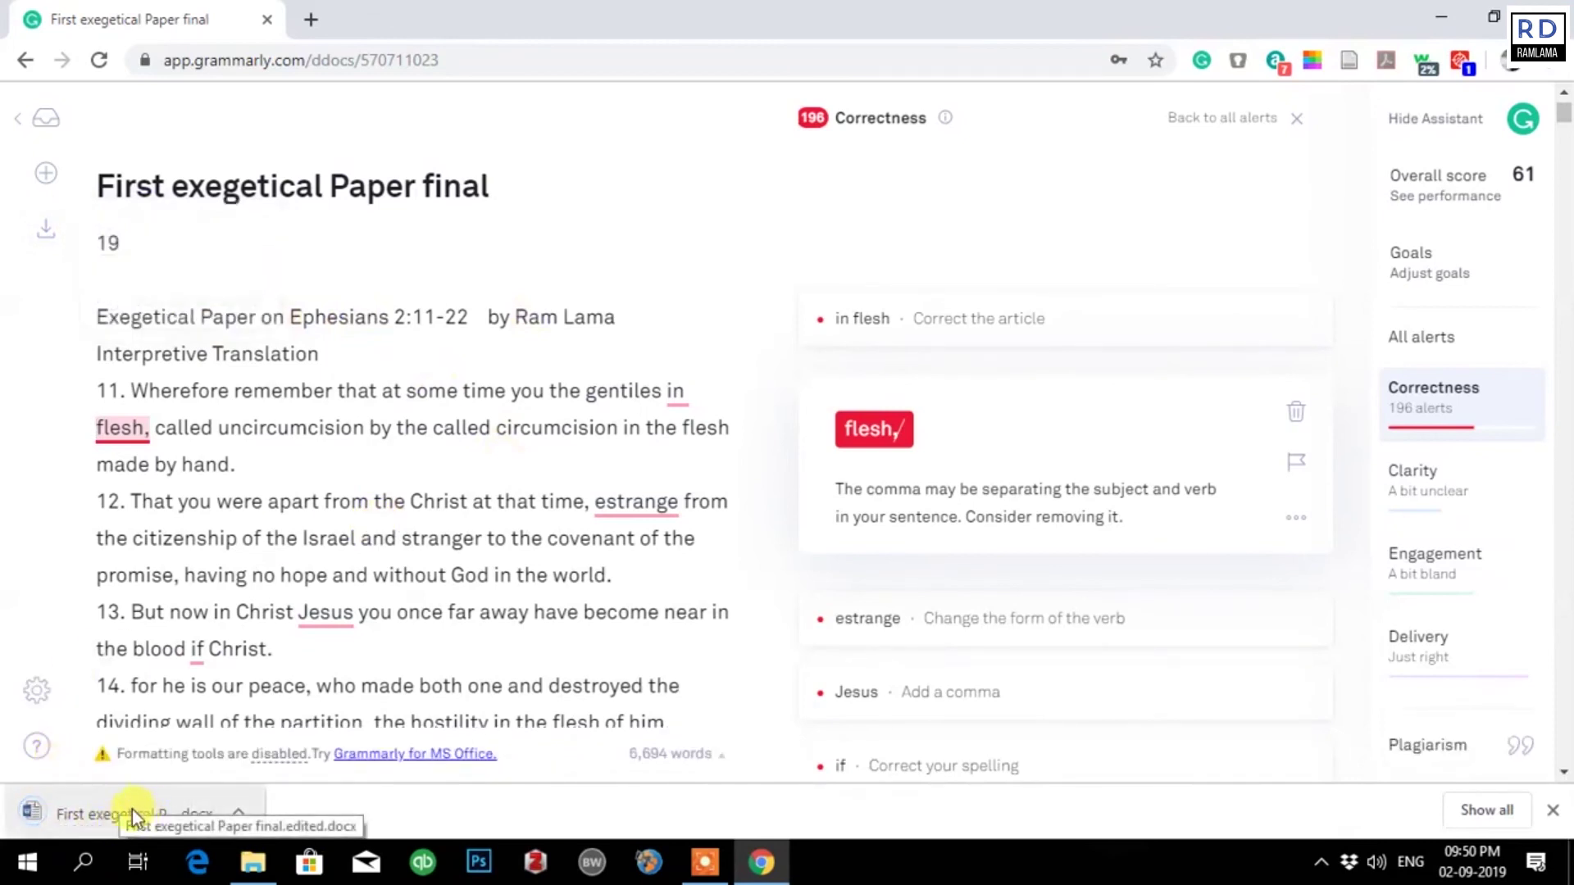
left_click(16, 125)
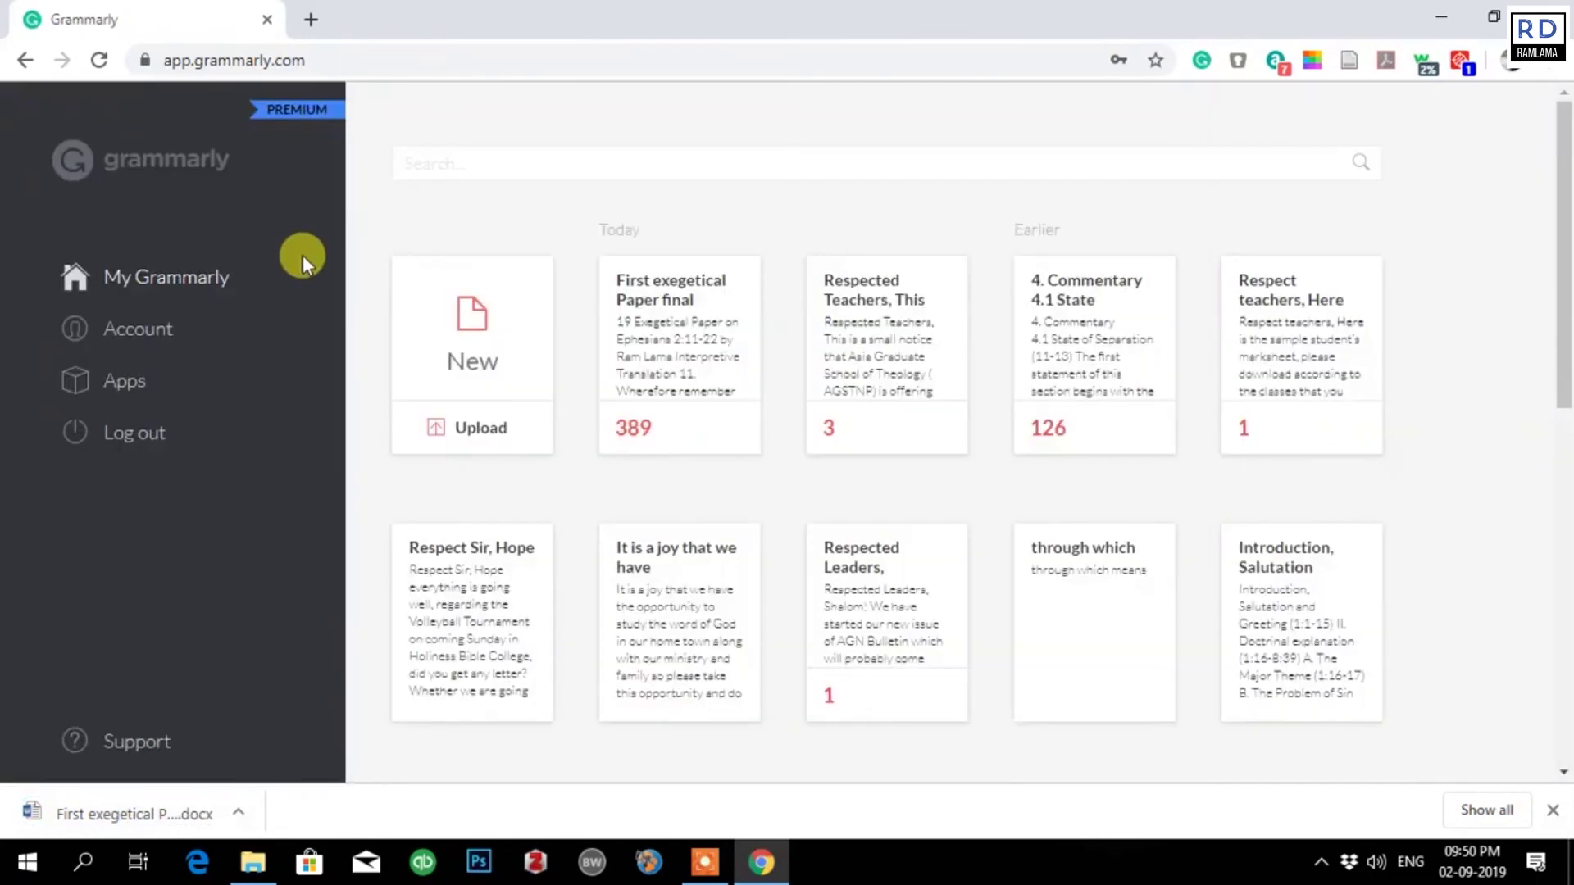